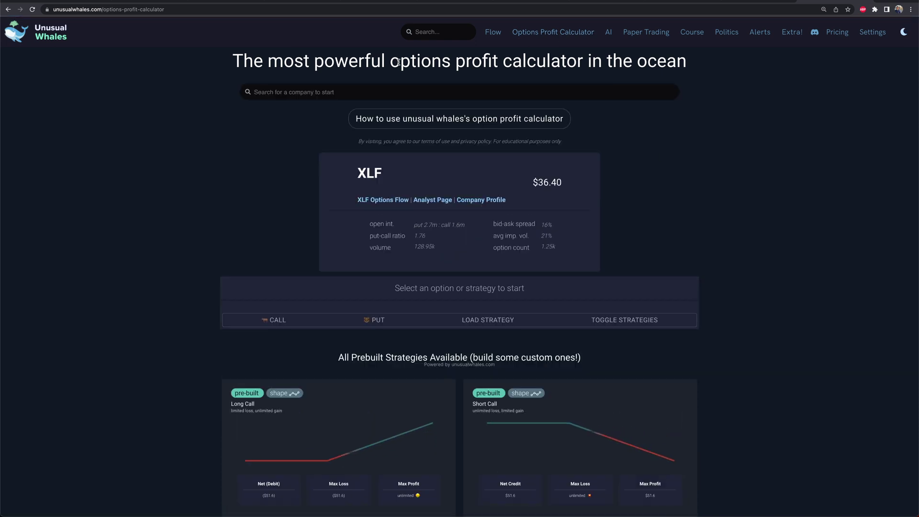
Step: Search for TSL and load TSLA (TESLA INC) at $208.00 in place of XLF
drag(391, 62, 726, 72)
click(693, 223)
scroll(705, 203, down, 3)
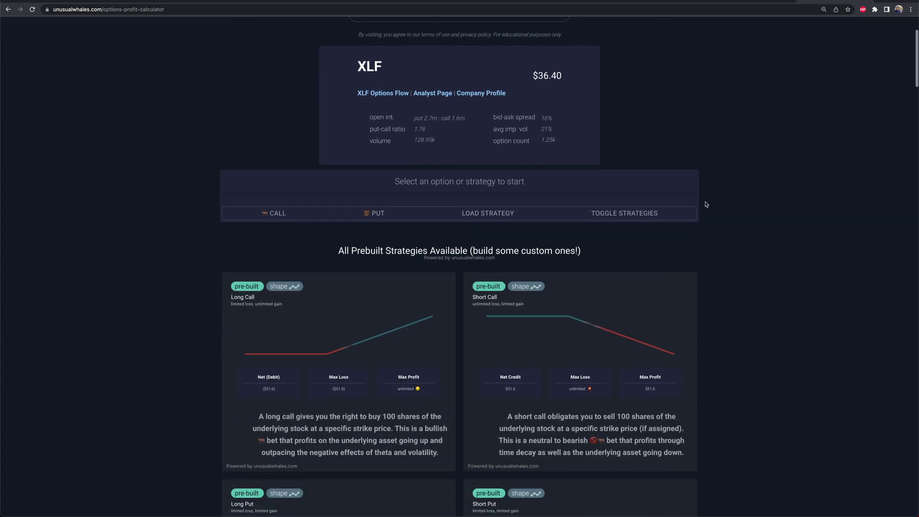
scroll(705, 204, up, 2)
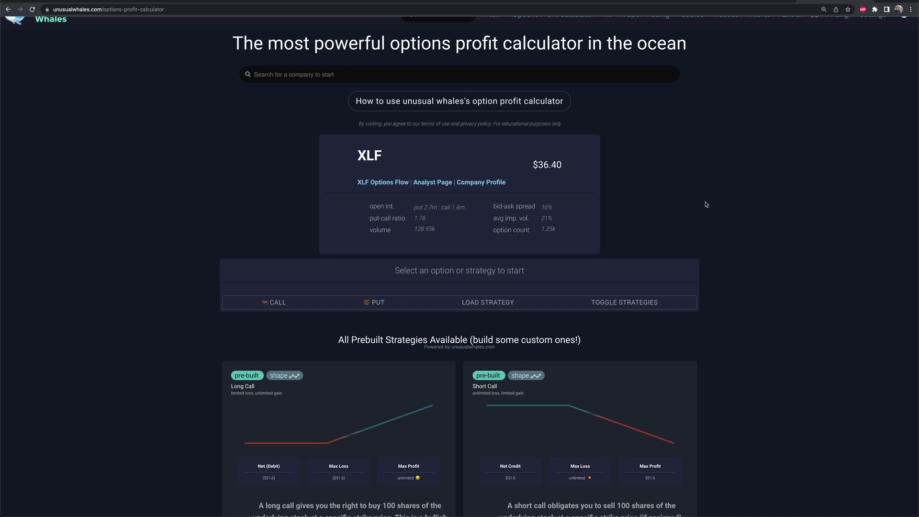
scroll(705, 205, down, 1)
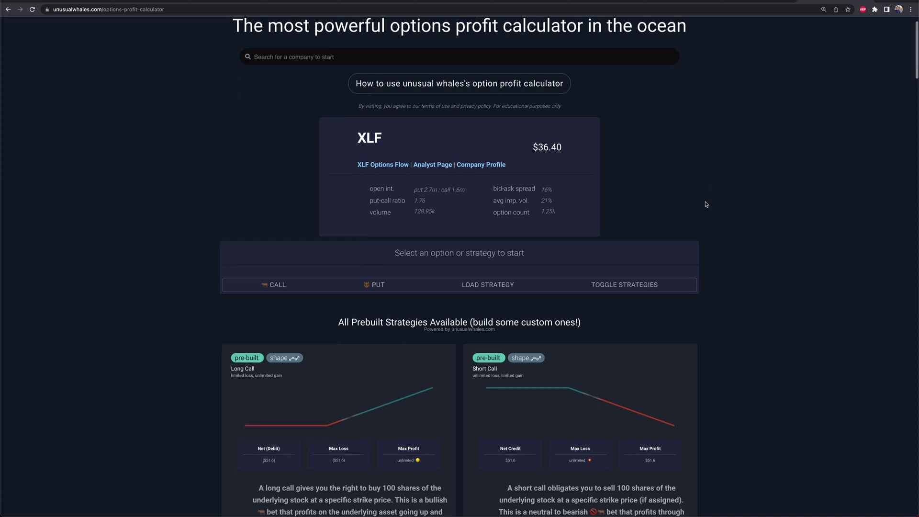
scroll(705, 204, up, 2)
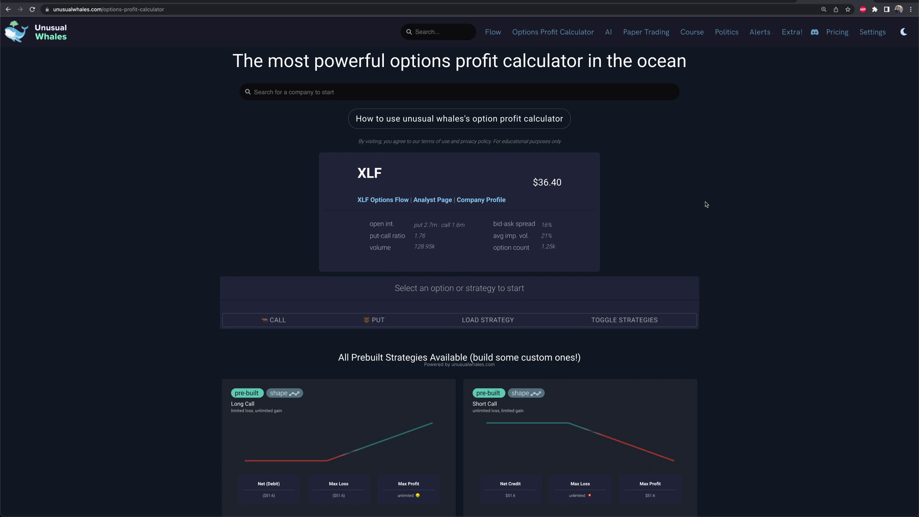
click(491, 91)
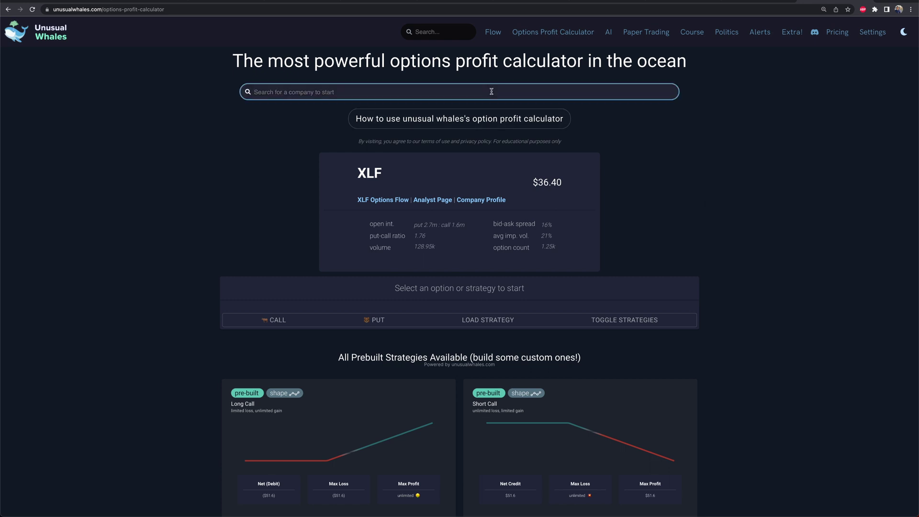
text(tsla)
key(Return)
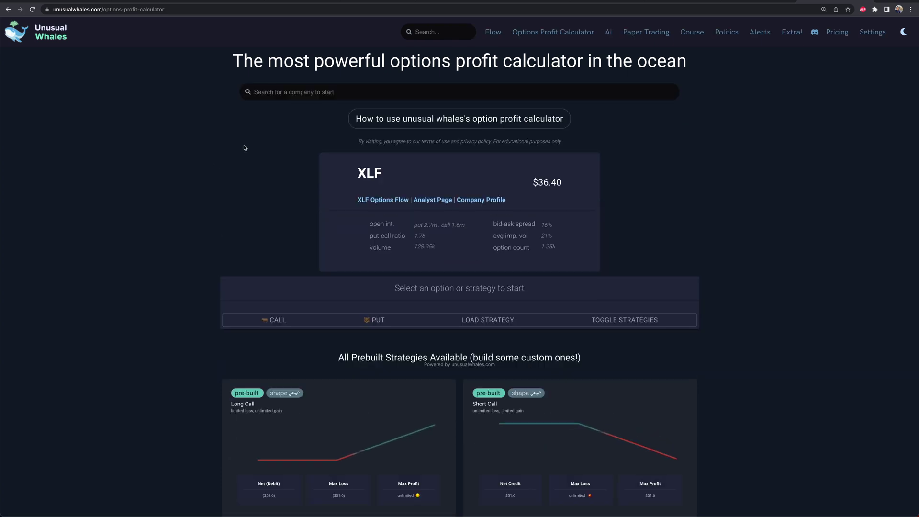
click(277, 94)
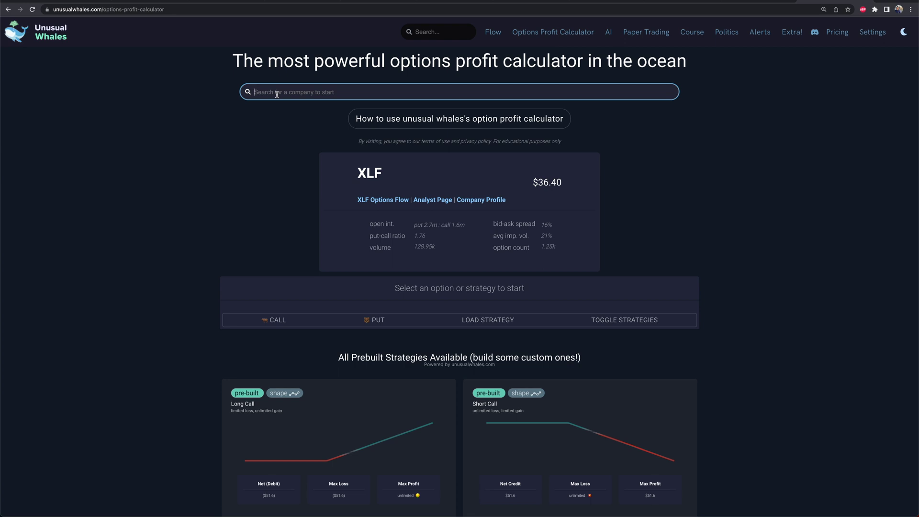
text(TSL)
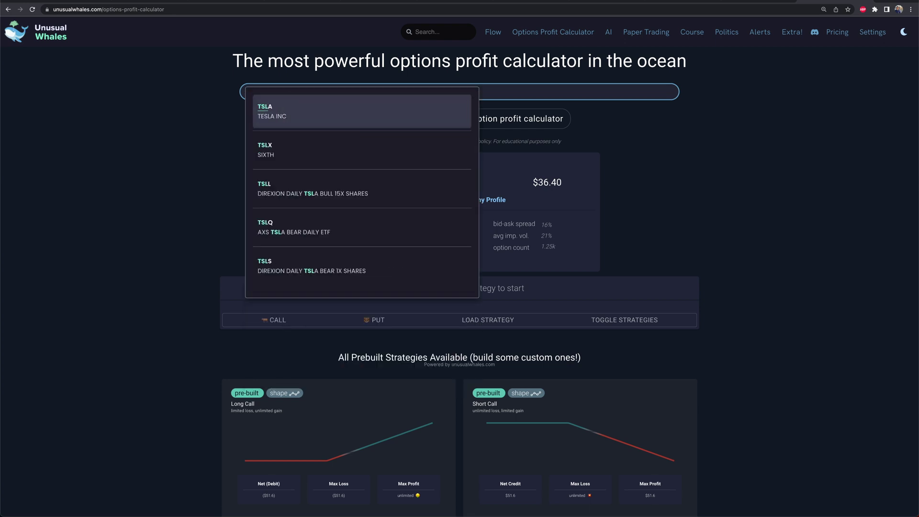
click(276, 106)
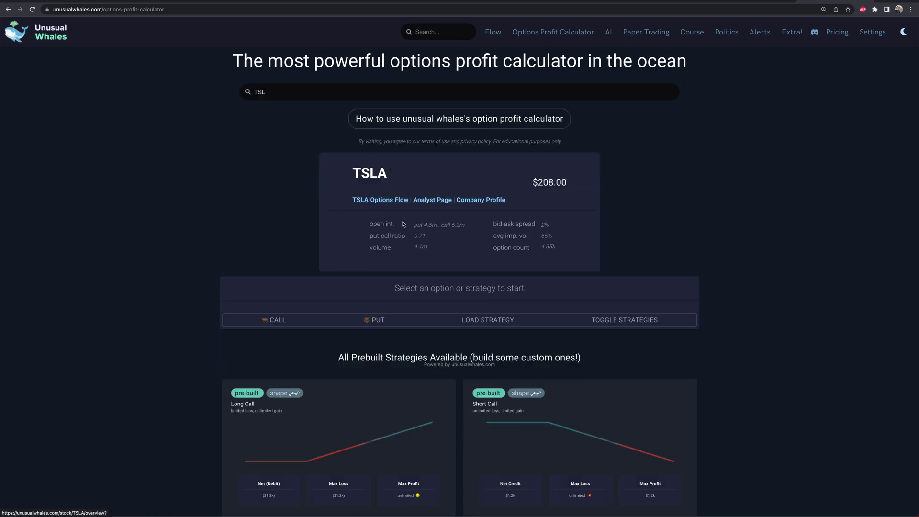
Step: Scroll through the TSLA strategy cards, from Long Call down to Short Strangle
drag(566, 182, 510, 183)
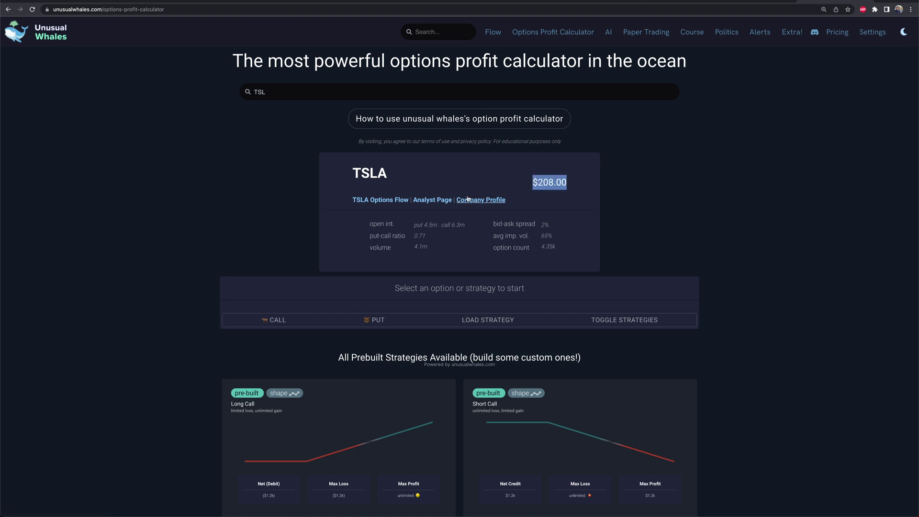
scroll(529, 198, down, 1)
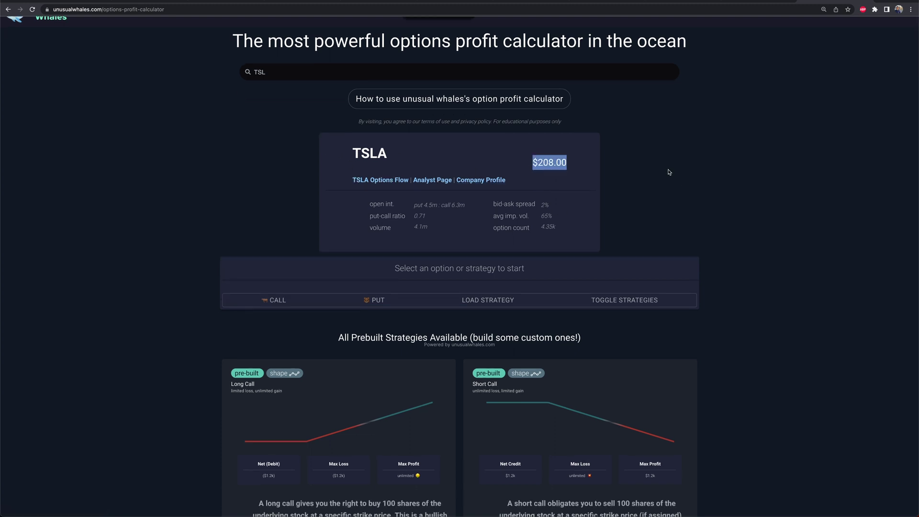
scroll(668, 172, down, 2)
scroll(544, 334, down, 2)
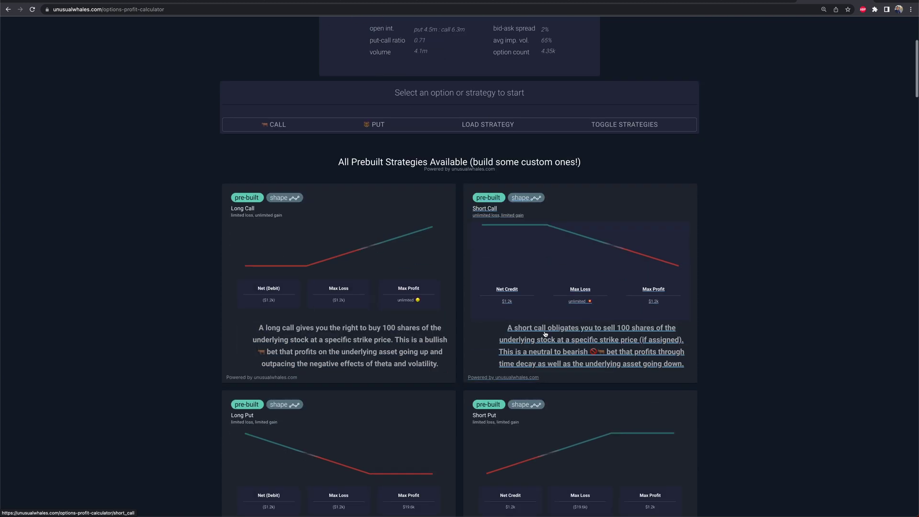
scroll(545, 334, down, 1)
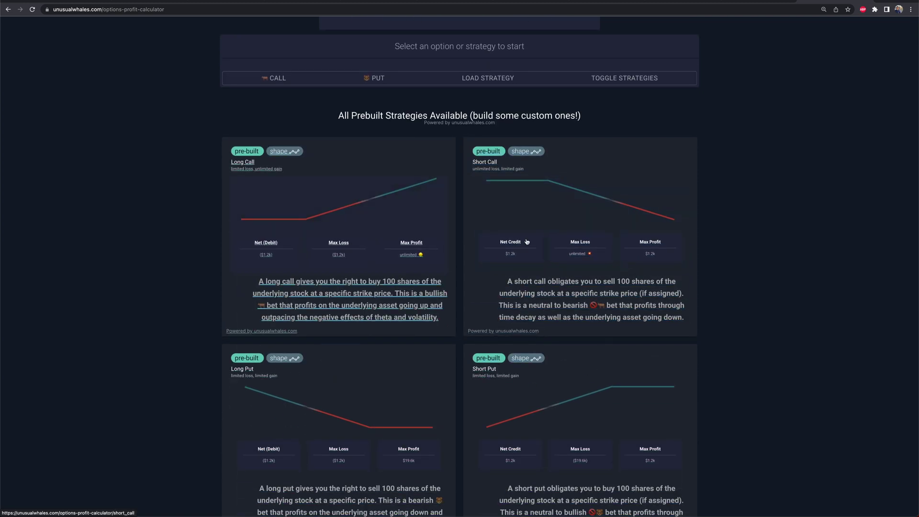
scroll(710, 244, down, 5)
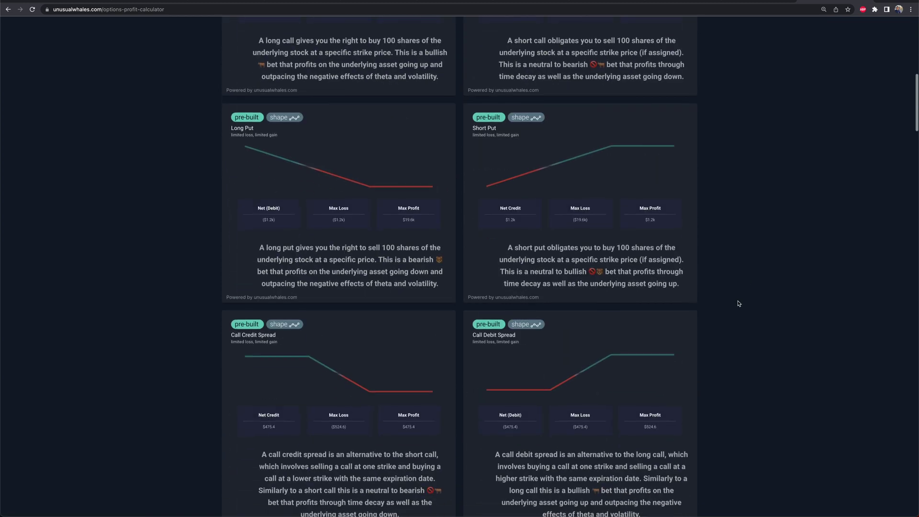
scroll(738, 304, down, 4)
scroll(739, 303, up, 10)
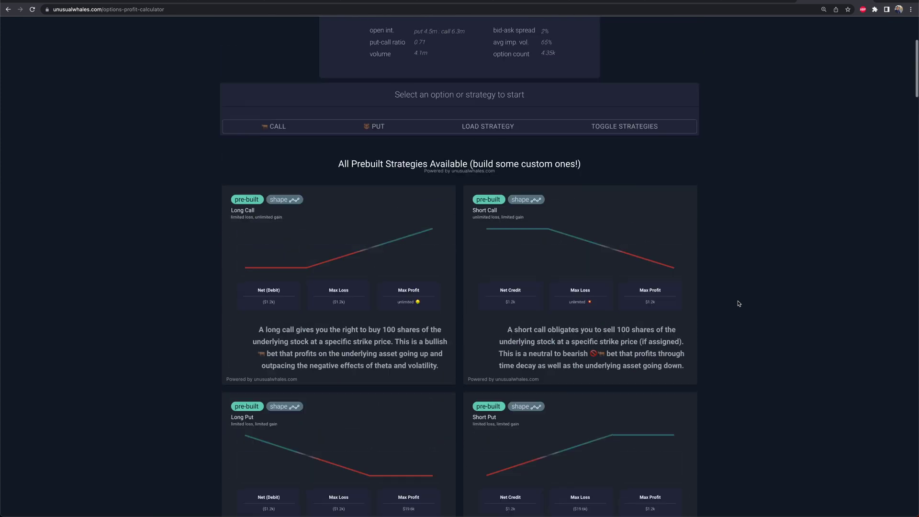
scroll(736, 303, down, 4)
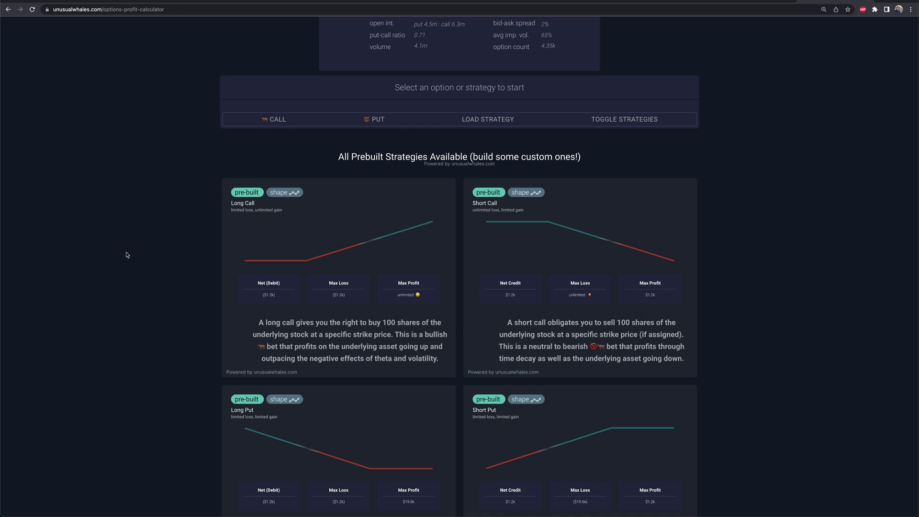
scroll(313, 240, down, 3)
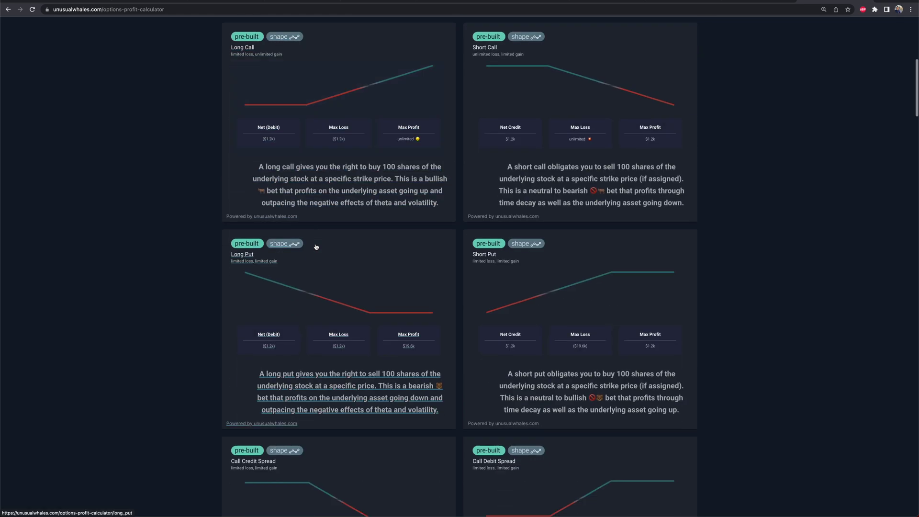
scroll(301, 465, down, 1)
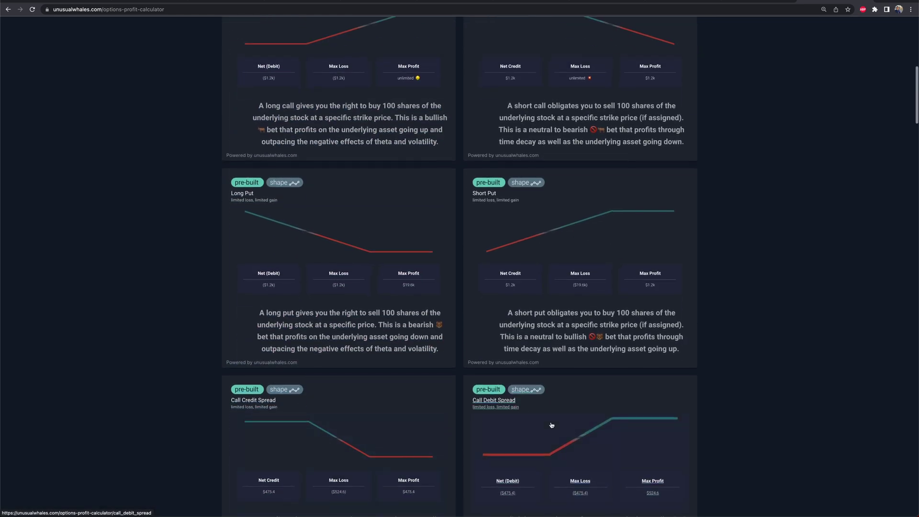
scroll(550, 424, down, 6)
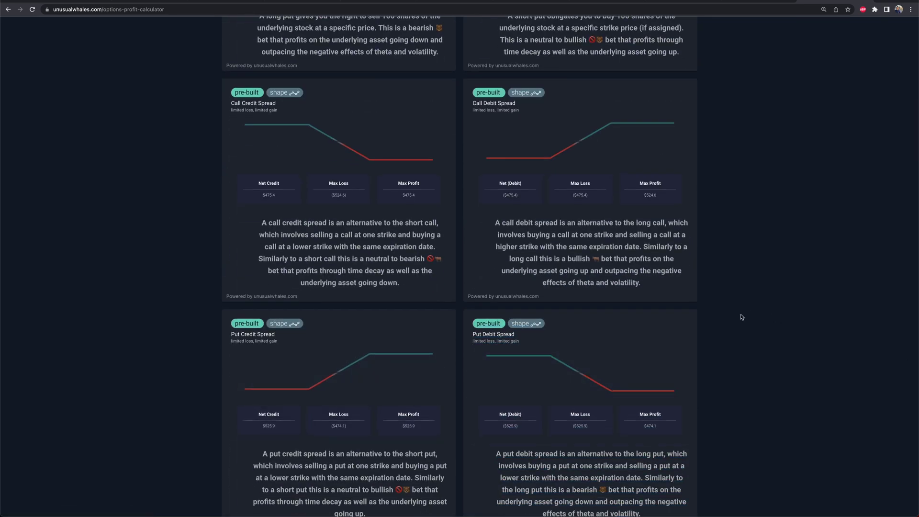
scroll(740, 332, down, 5)
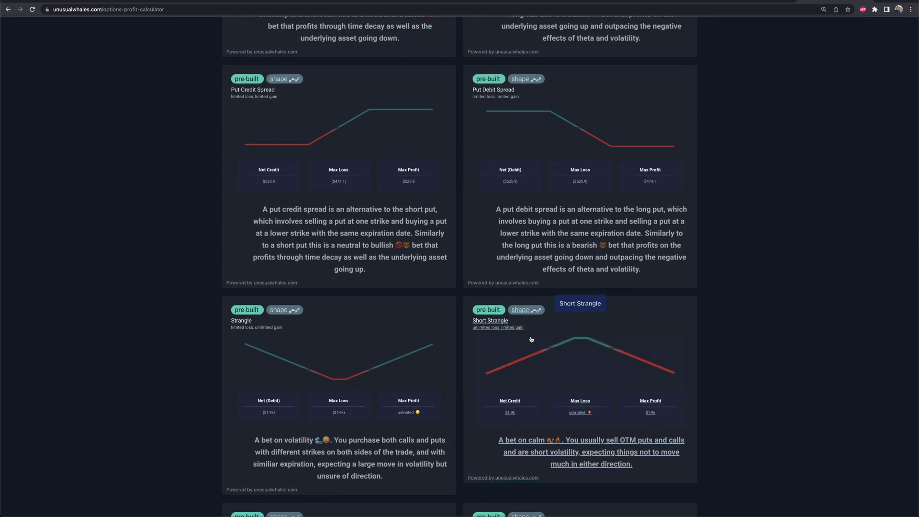
scroll(795, 313, up, 3)
scroll(796, 313, up, 15)
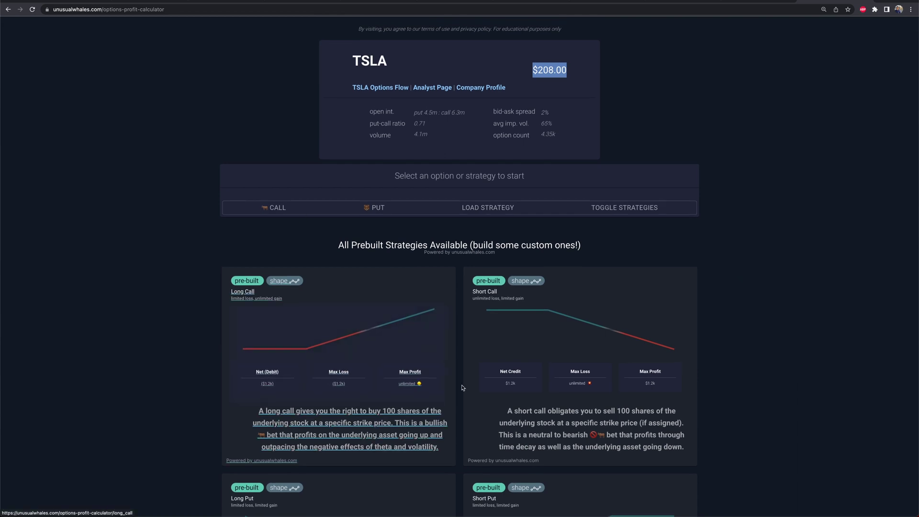
scroll(317, 216, down, 1)
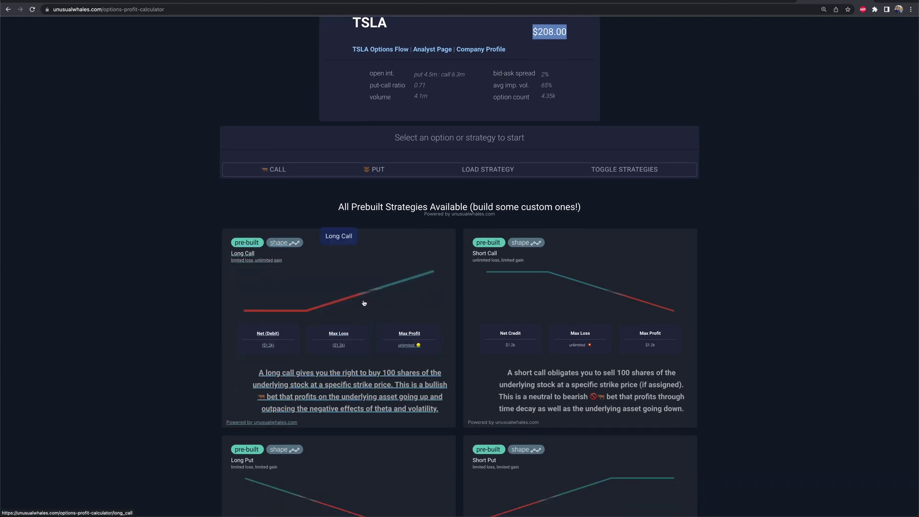
click(246, 259)
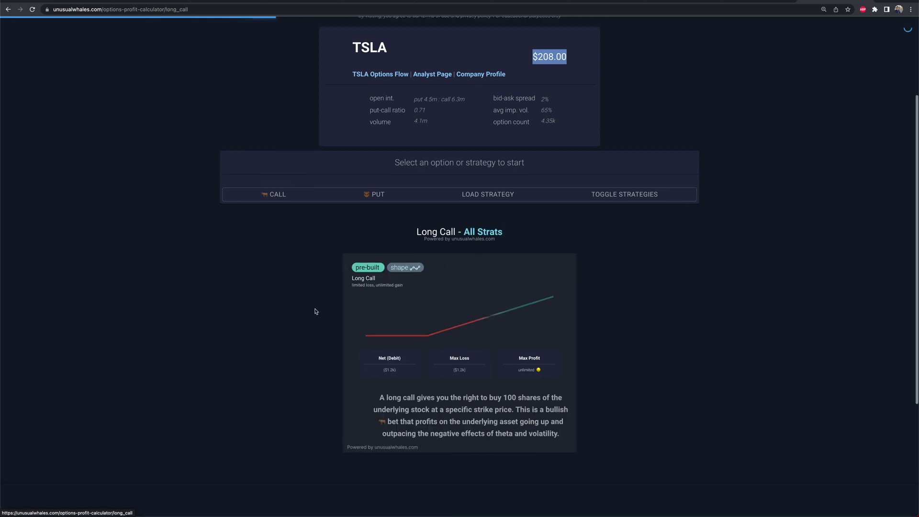
scroll(424, 359, down, 5)
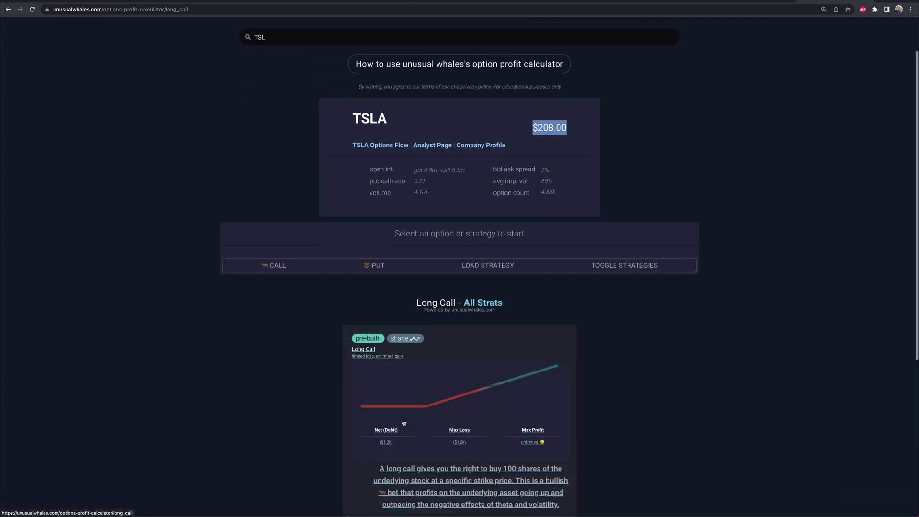
scroll(386, 345, up, 1)
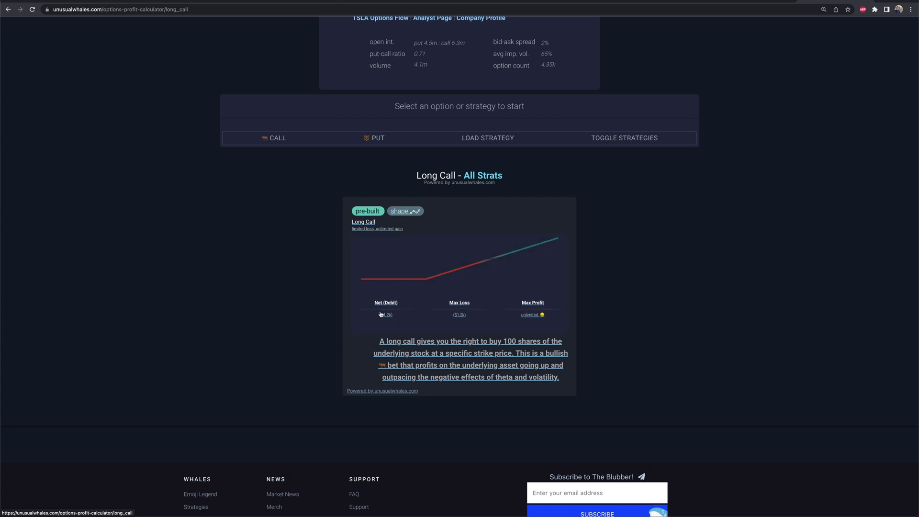
scroll(170, 156, up, 2)
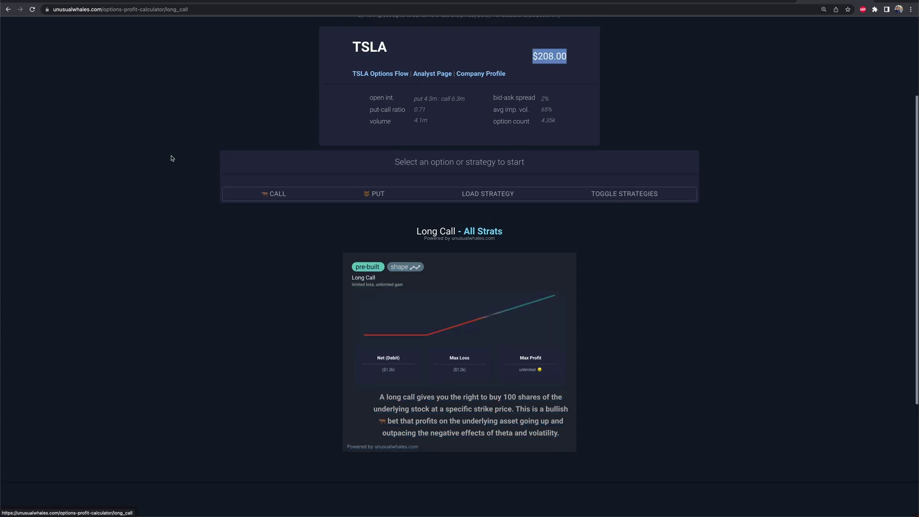
Step: Build the TSLA long call at the $207.50 Feb 24 2023 strike and review its $1.2k net debit
click(438, 306)
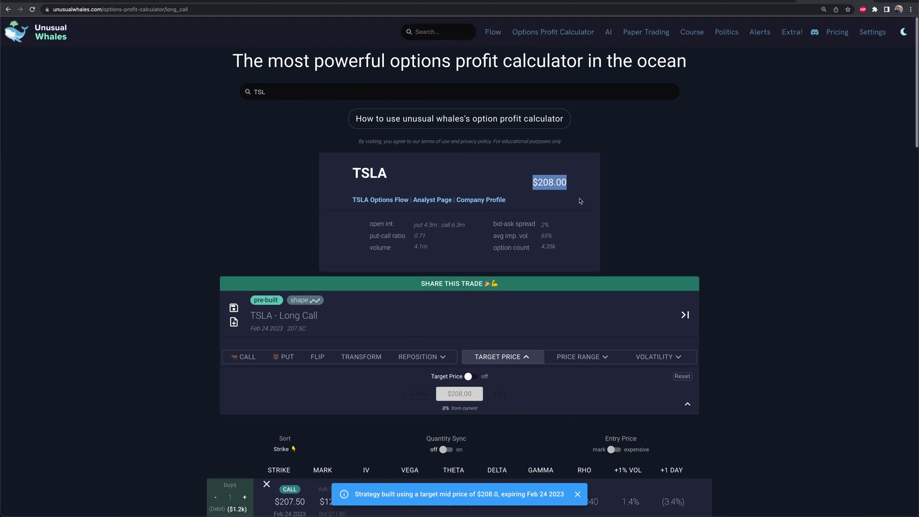
scroll(709, 211, down, 4)
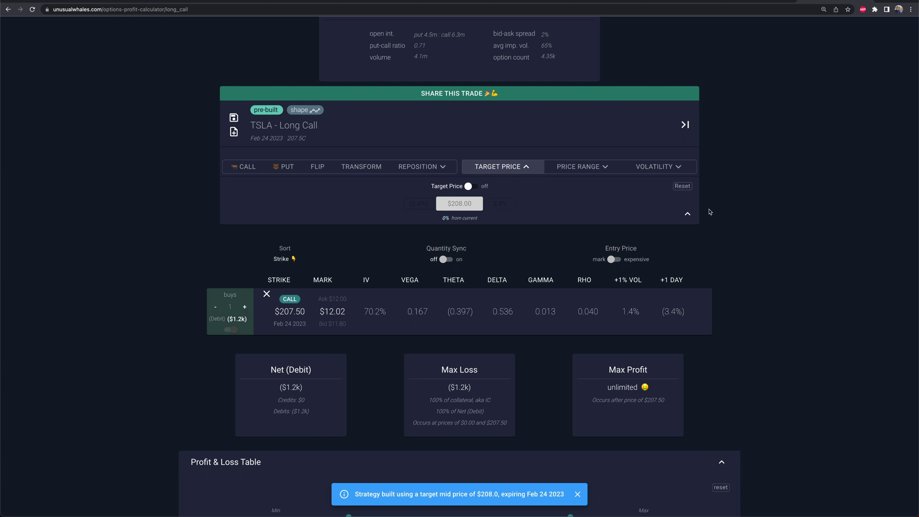
drag(314, 374, 224, 375)
click(313, 373)
scroll(314, 373, down, 1)
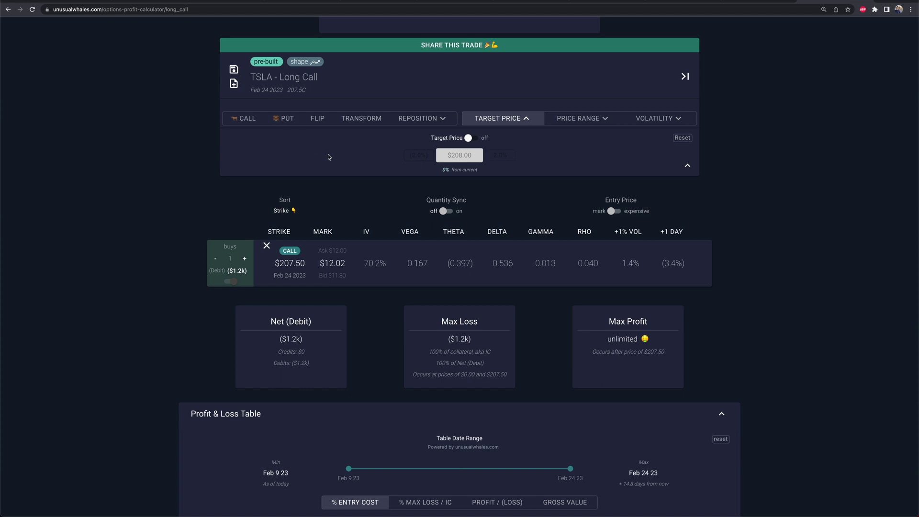
Step: Enable the $208.00 target price, try +2.0% and -2.0%, collapse it, and show trade details
click(473, 139)
click(475, 139)
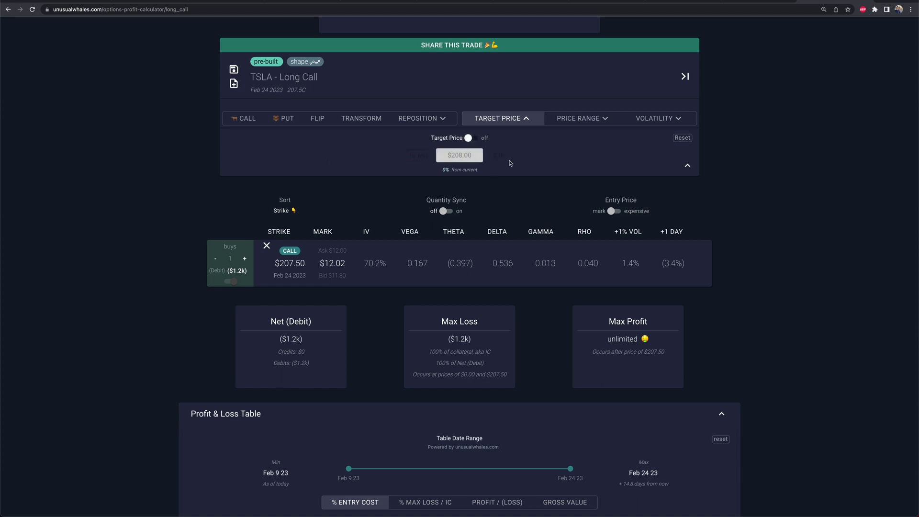
click(472, 139)
click(503, 158)
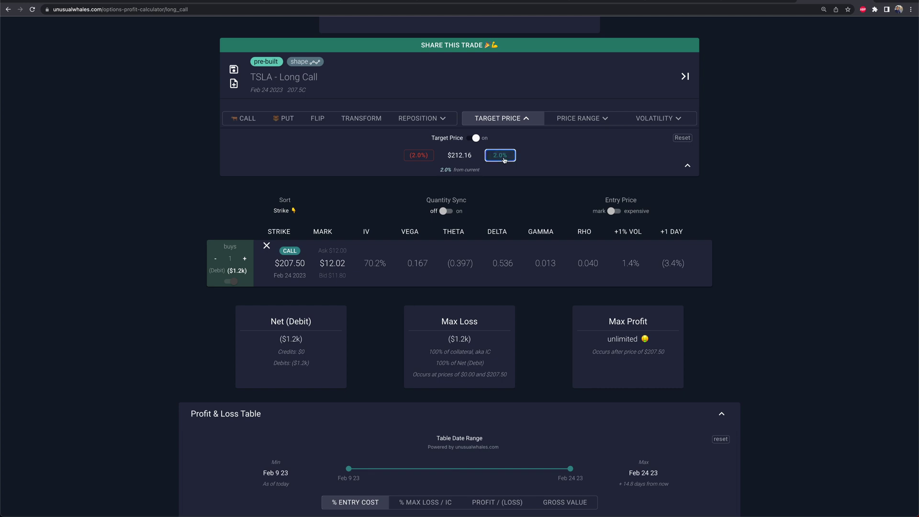
click(419, 155)
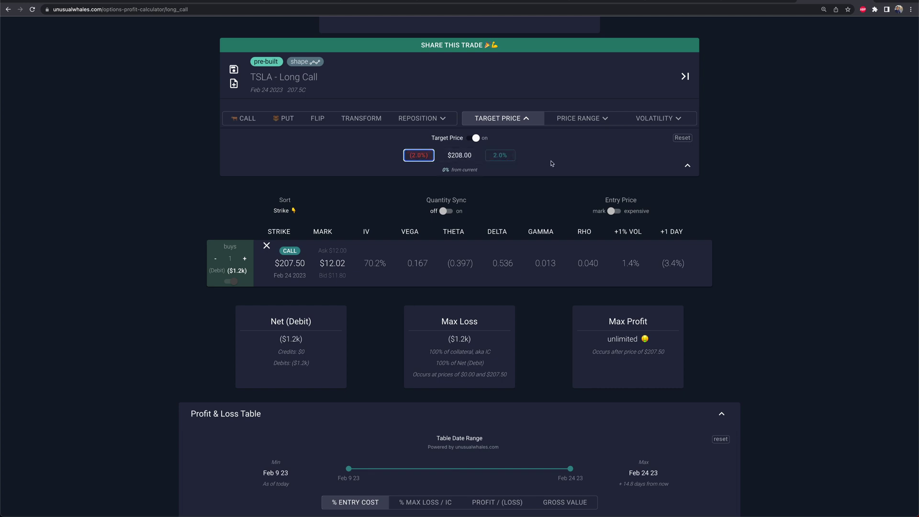
click(687, 166)
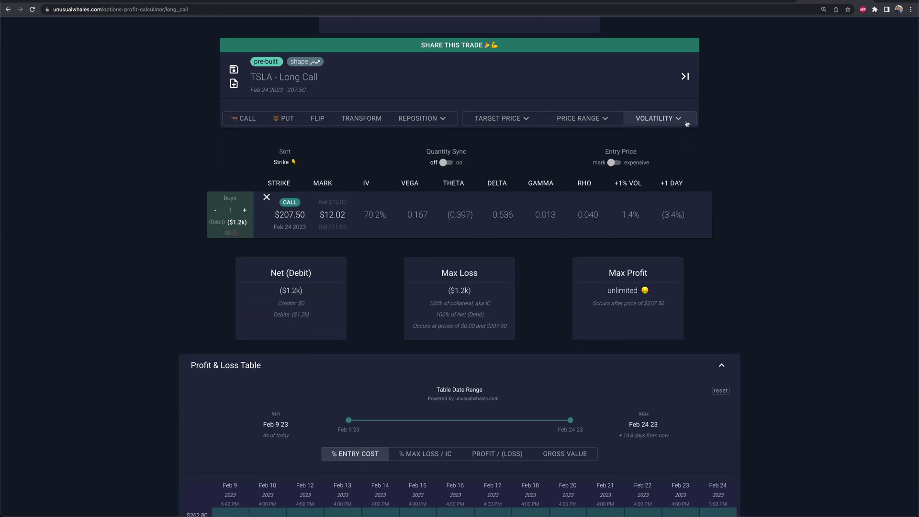
click(685, 76)
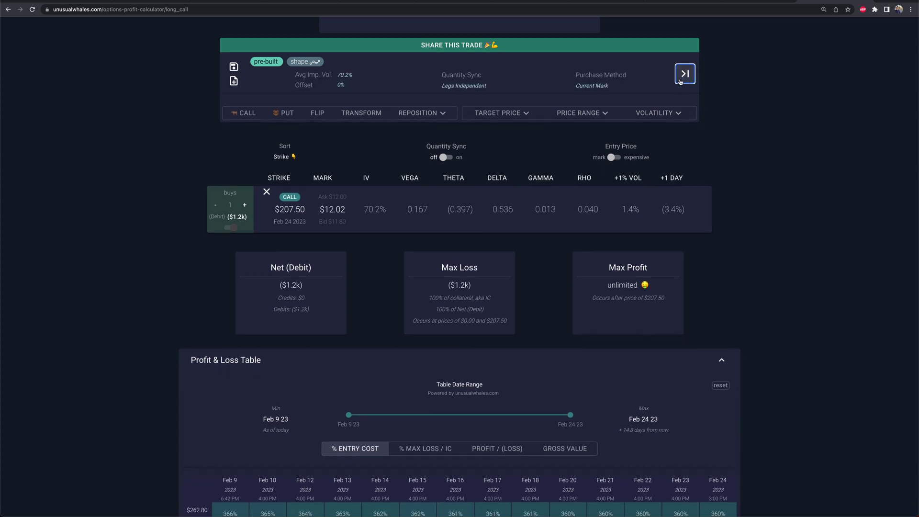
click(685, 79)
Step: Open the TSLA call option grid marking the $207.50 Feb 24 2023 long leg
click(248, 122)
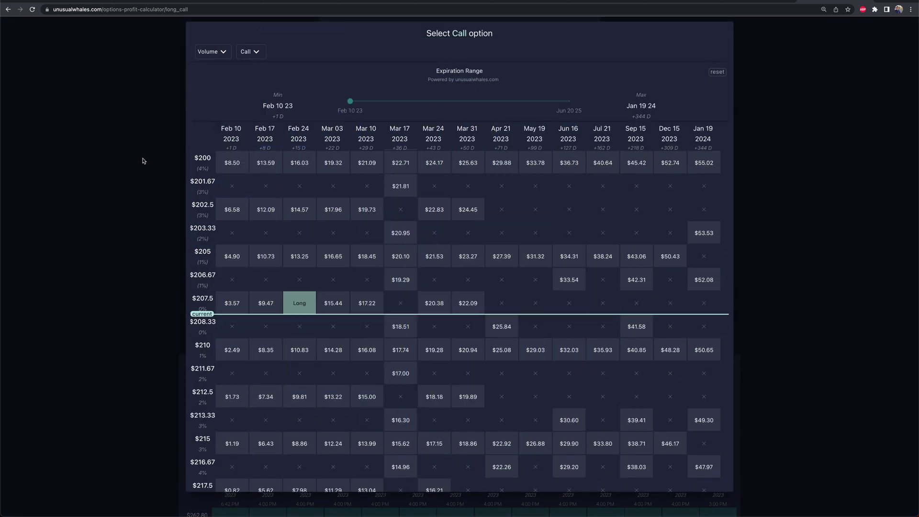
click(8, 8)
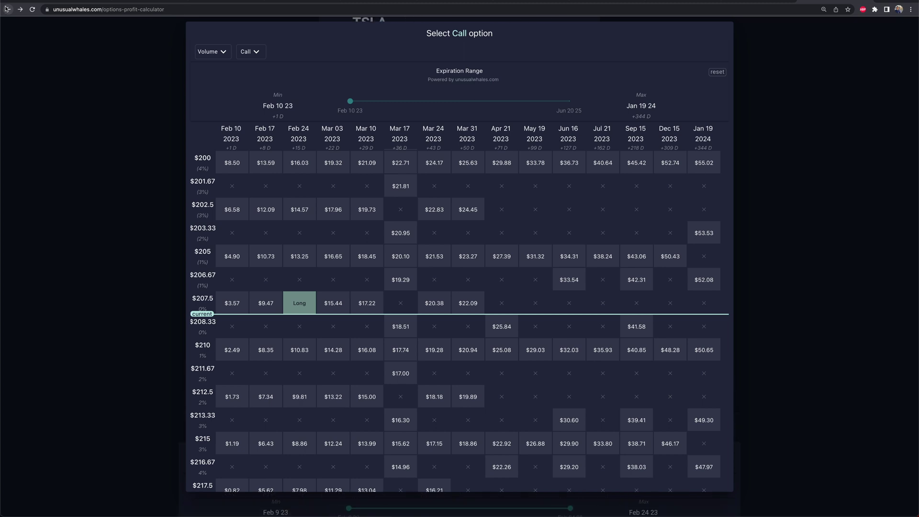
Step: From the start page, rebuild the TSLA $207.50 Feb 24 Long Call with its Feb 9–Feb 24 P&L table
scroll(266, 255, up, 3)
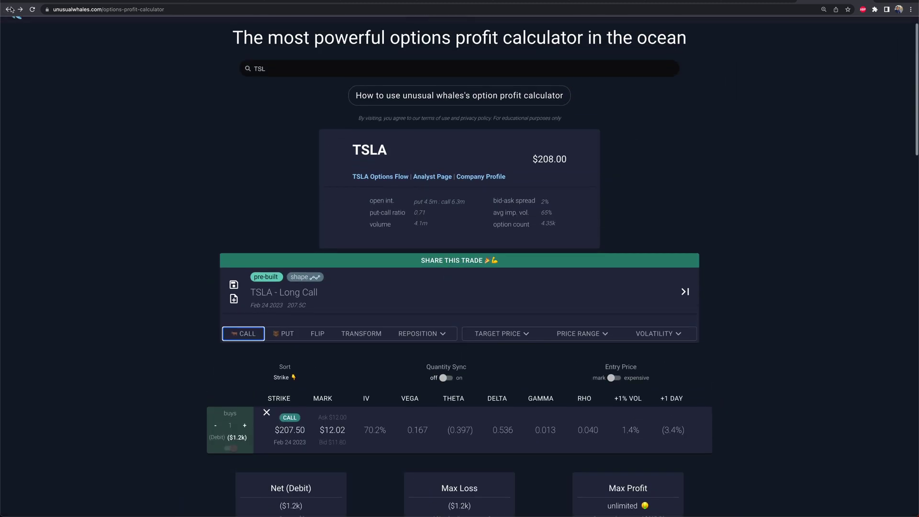
click(34, 10)
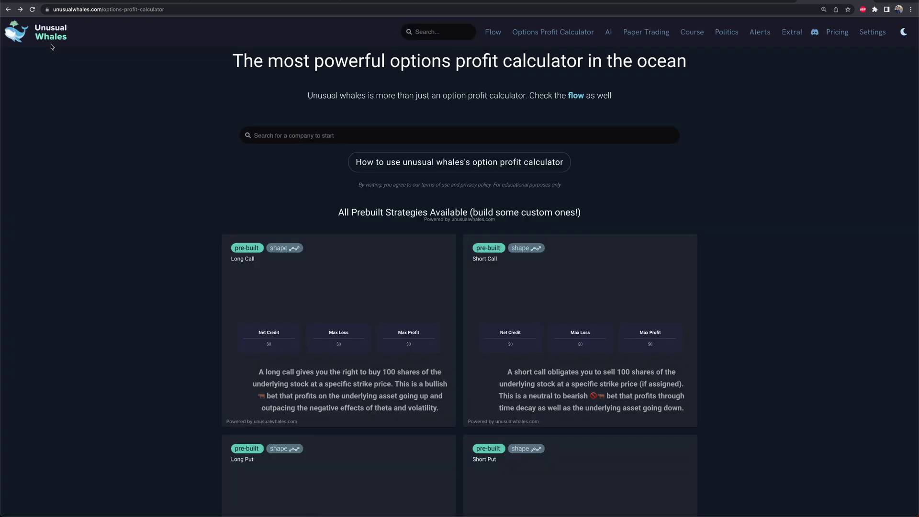
scroll(475, 374, down, 2)
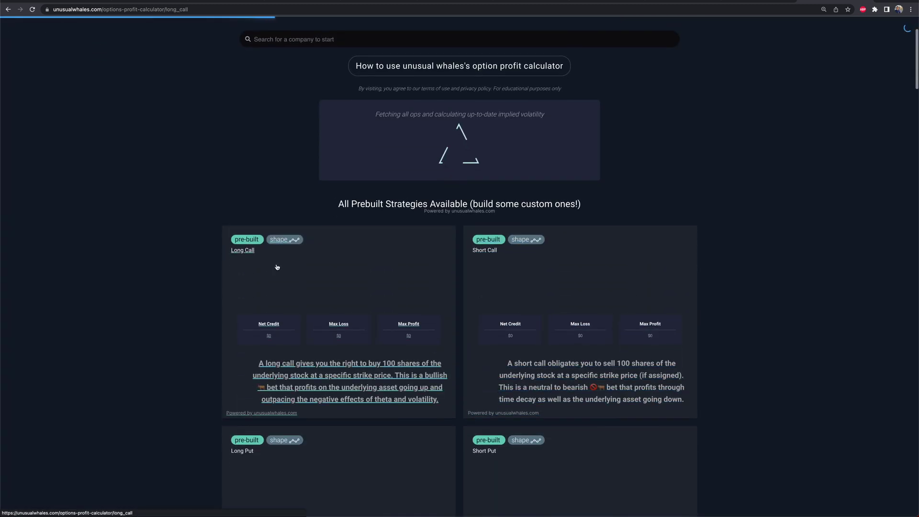
click(297, 274)
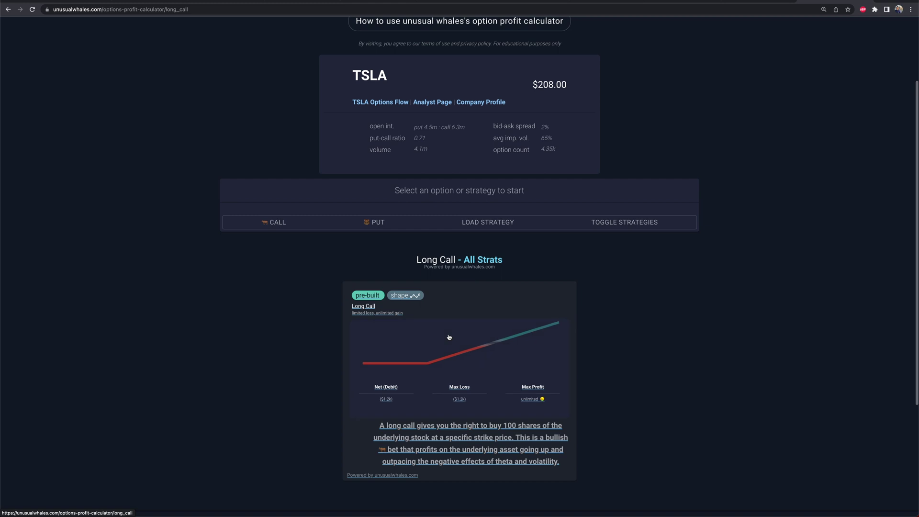
click(449, 337)
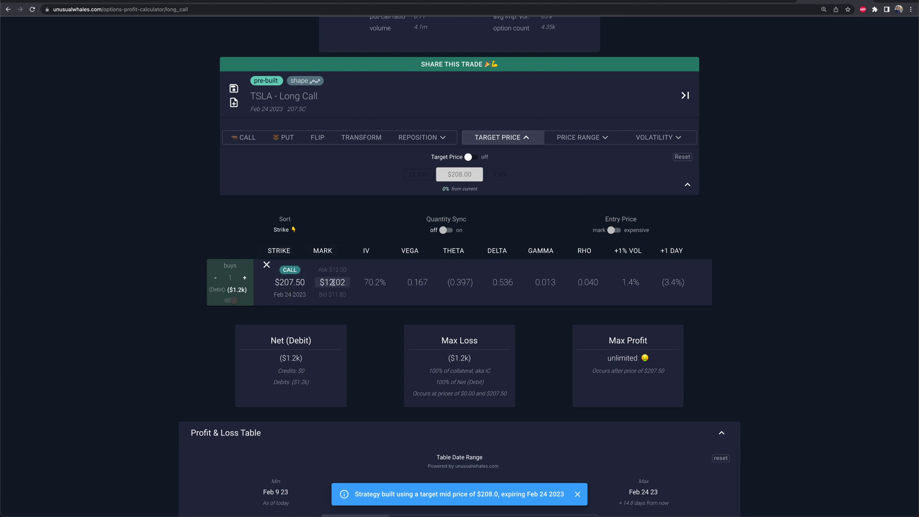
Step: Replace the $207.50 call with the $210 Feb 24 call, dropping net debit to $1.1k
click(287, 284)
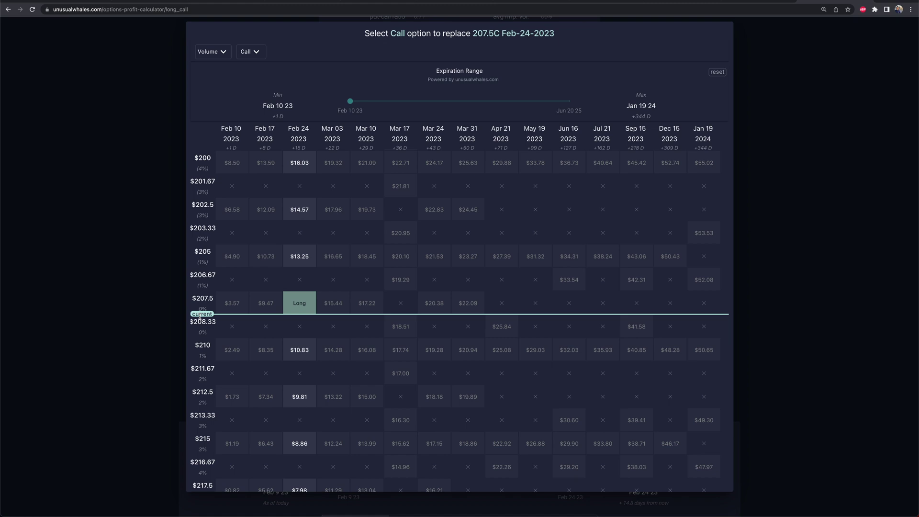
drag(195, 344, 214, 347)
drag(194, 344, 206, 345)
click(206, 345)
drag(288, 126, 303, 148)
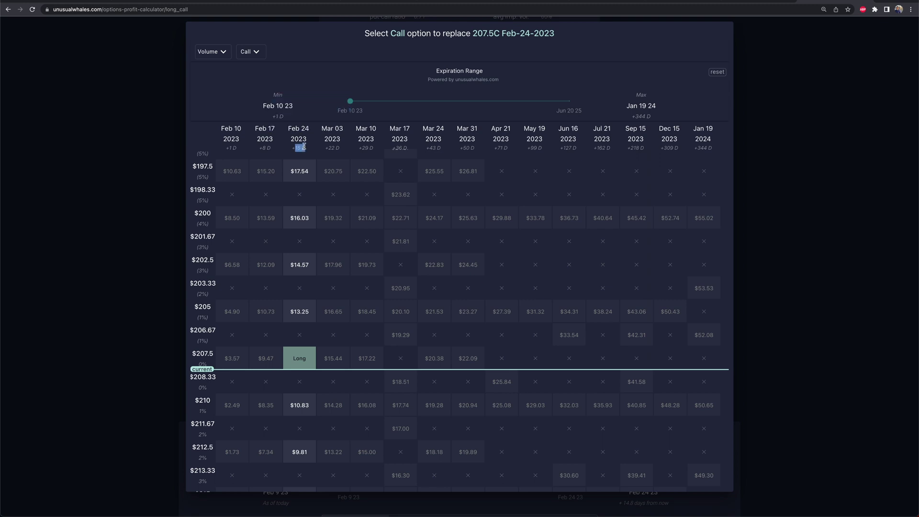
click(304, 146)
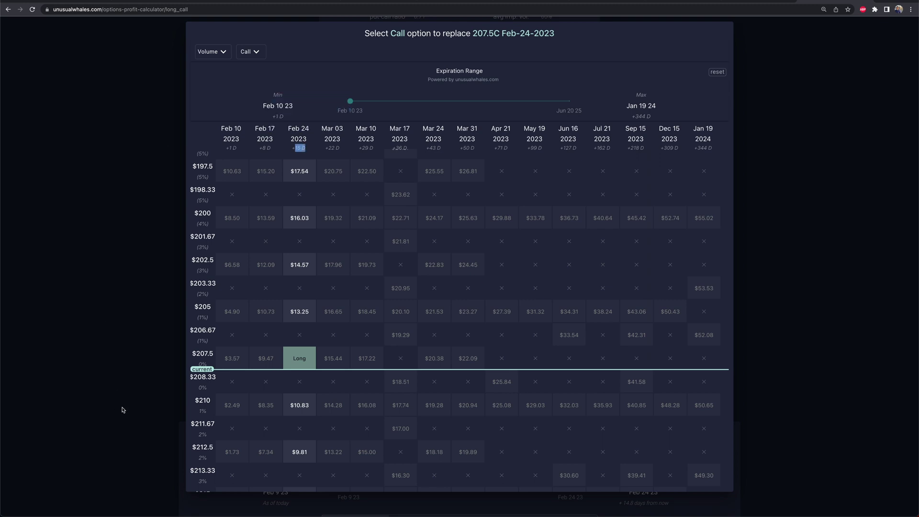
click(300, 406)
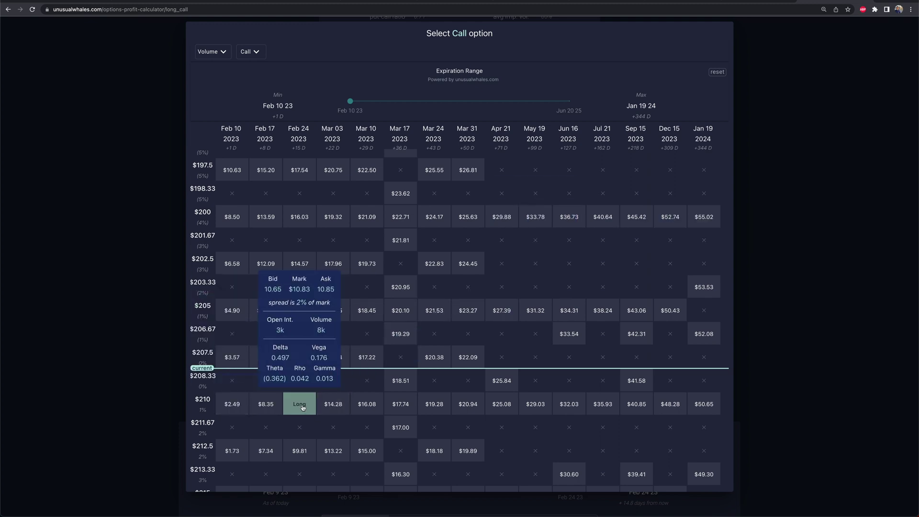
click(825, 139)
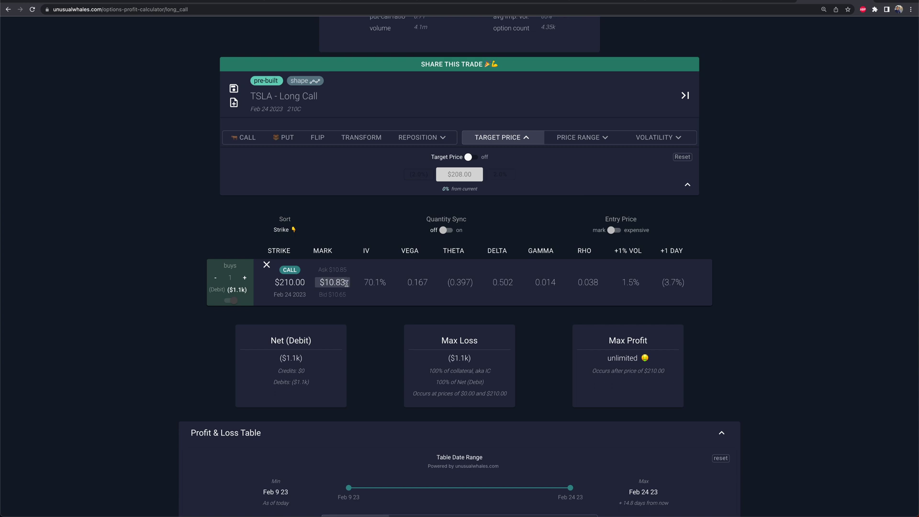
Step: Buy 5 contracts of the $210 call, raising net debit and max loss to $5.4k
click(244, 278)
click(245, 278)
click(245, 278)
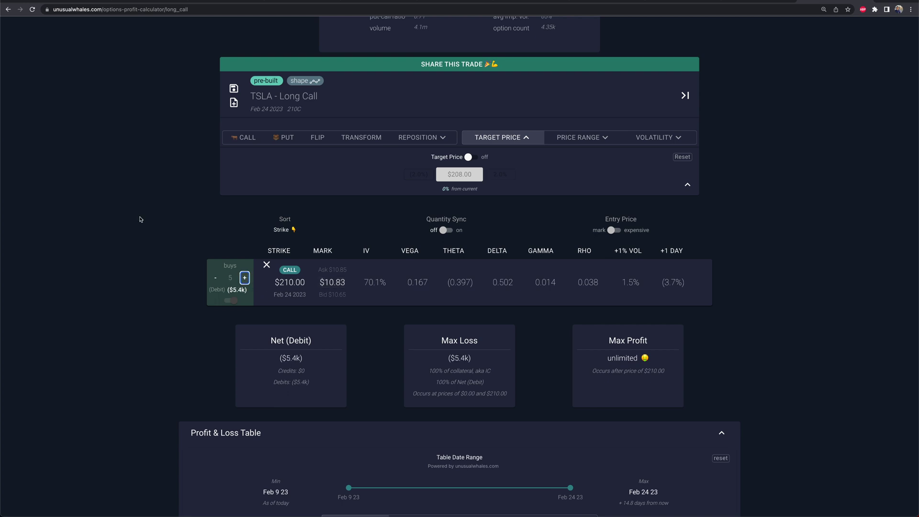
click(245, 278)
scroll(749, 287, down, 2)
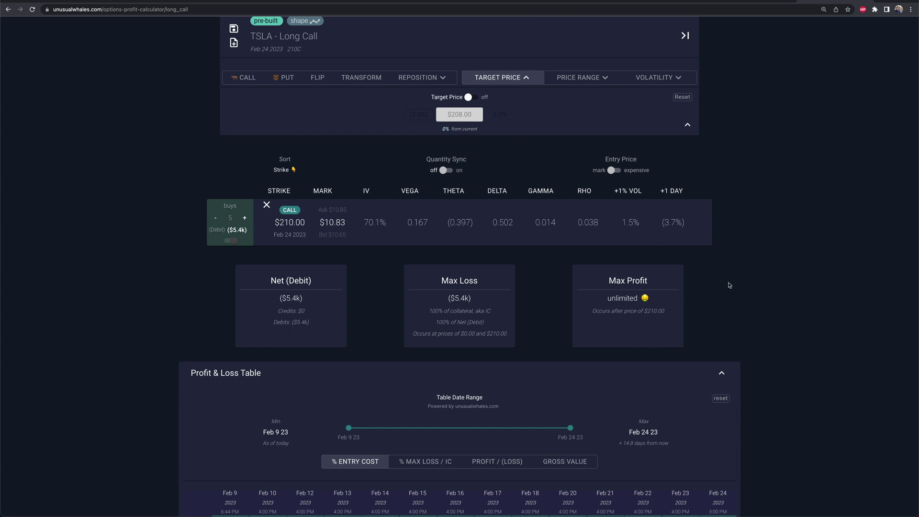
scroll(729, 285, down, 1)
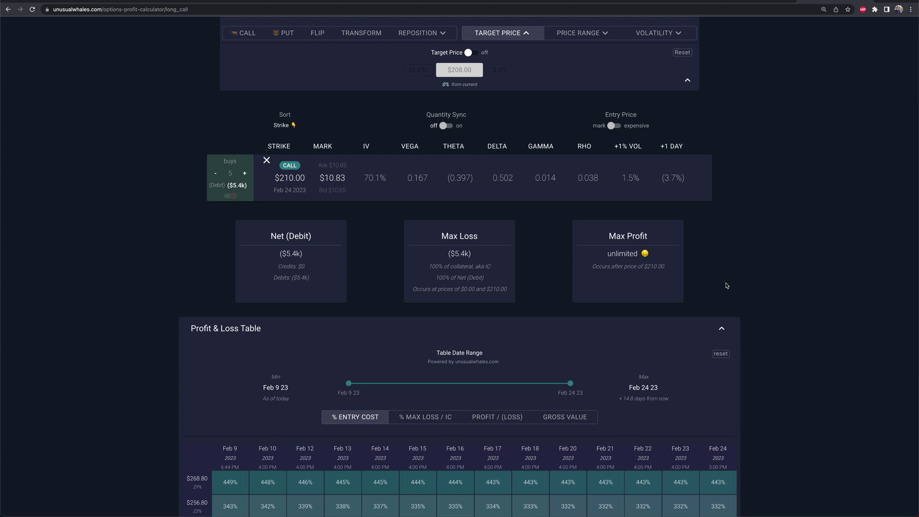
scroll(764, 255, down, 4)
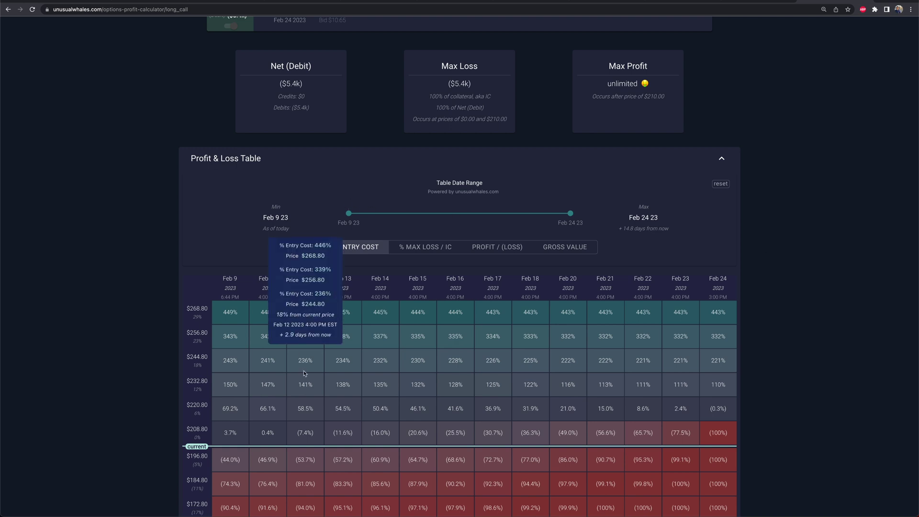
scroll(788, 170, down, 4)
scroll(789, 170, up, 1)
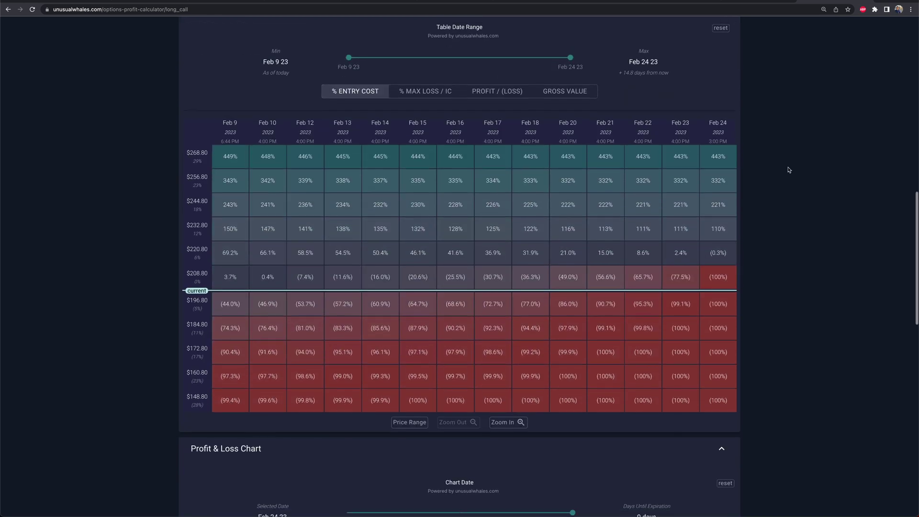
scroll(788, 170, down, 1)
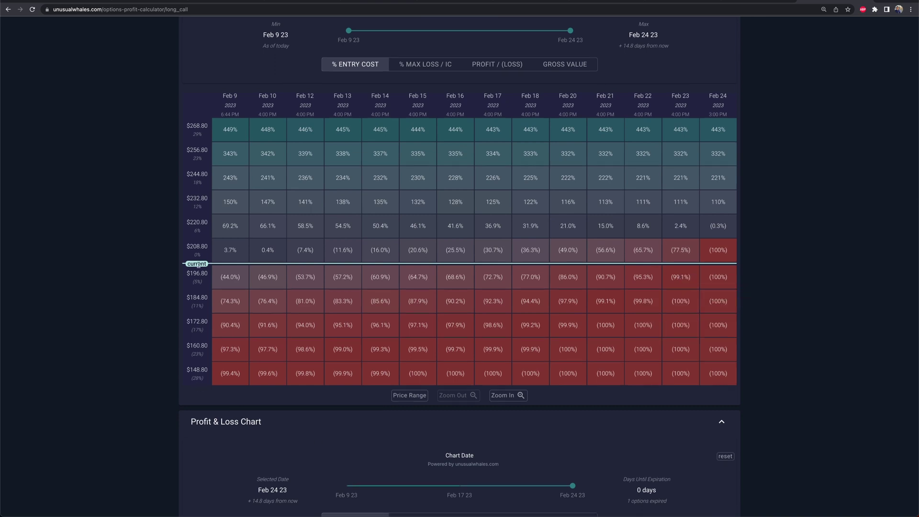
scroll(195, 245, up, 1)
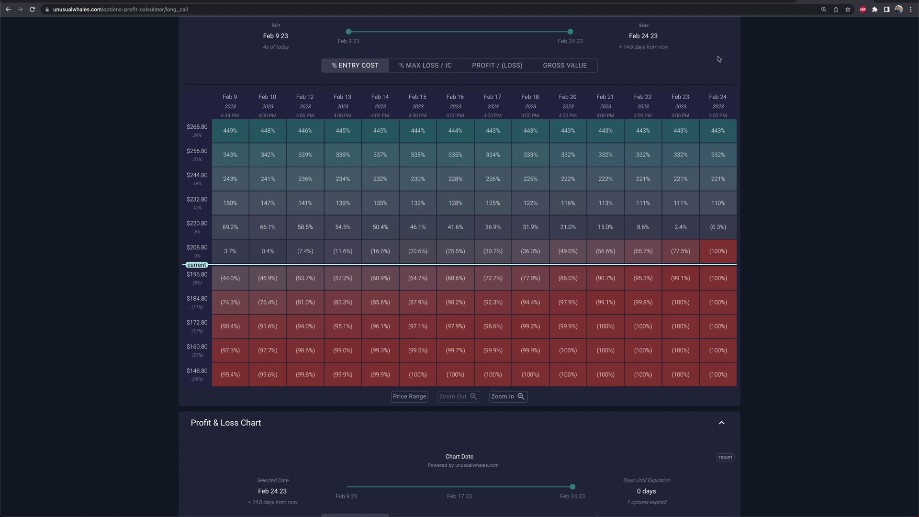
drag(708, 94, 738, 98)
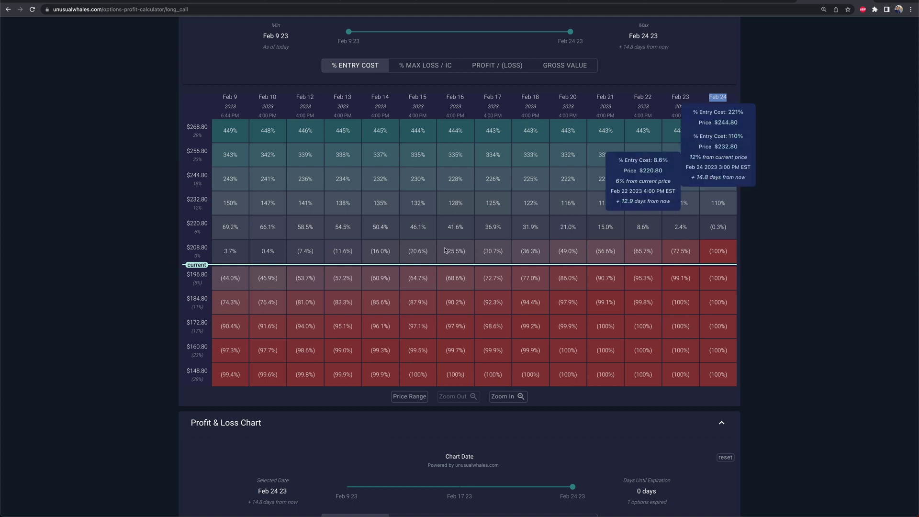
drag(190, 247, 205, 247)
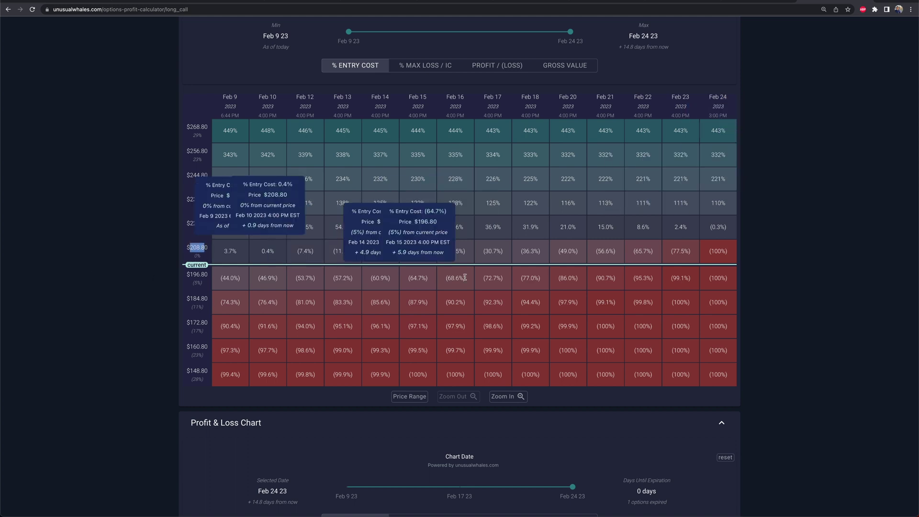
mouse_move(727, 250)
drag(728, 249, 708, 250)
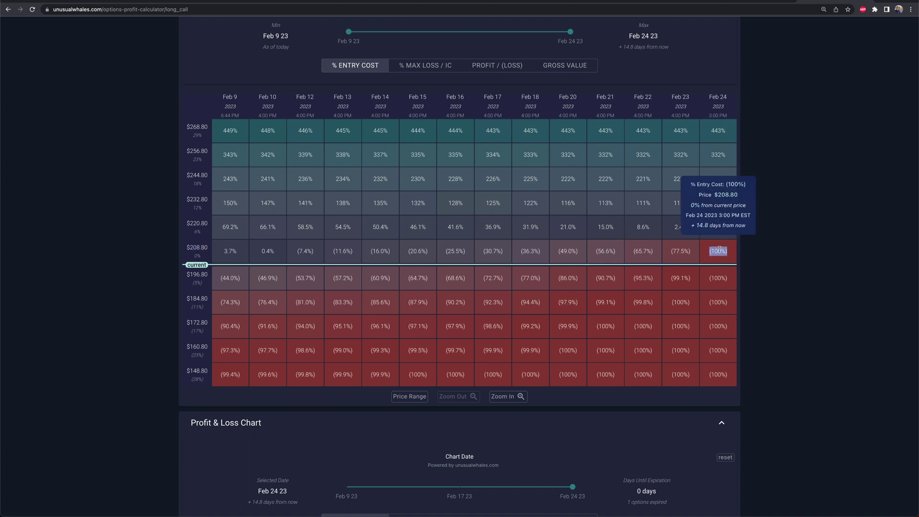
mouse_move(684, 252)
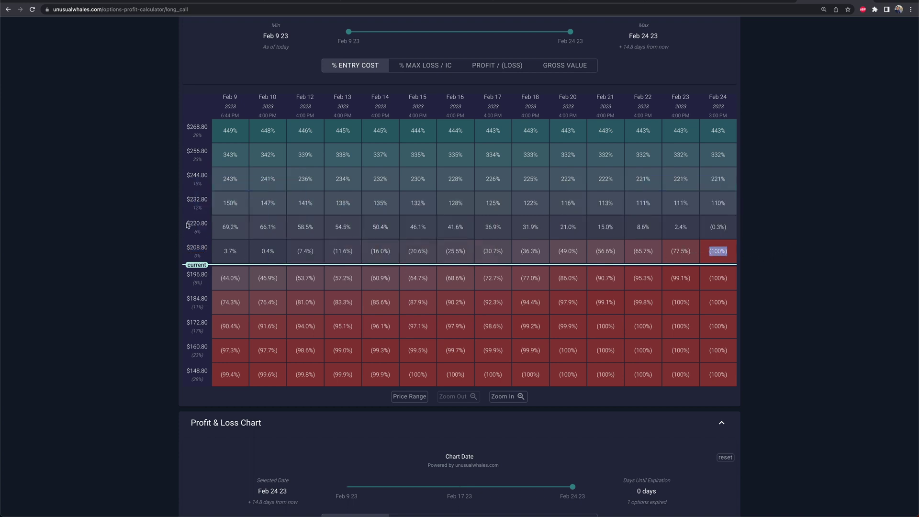
drag(185, 224, 208, 224)
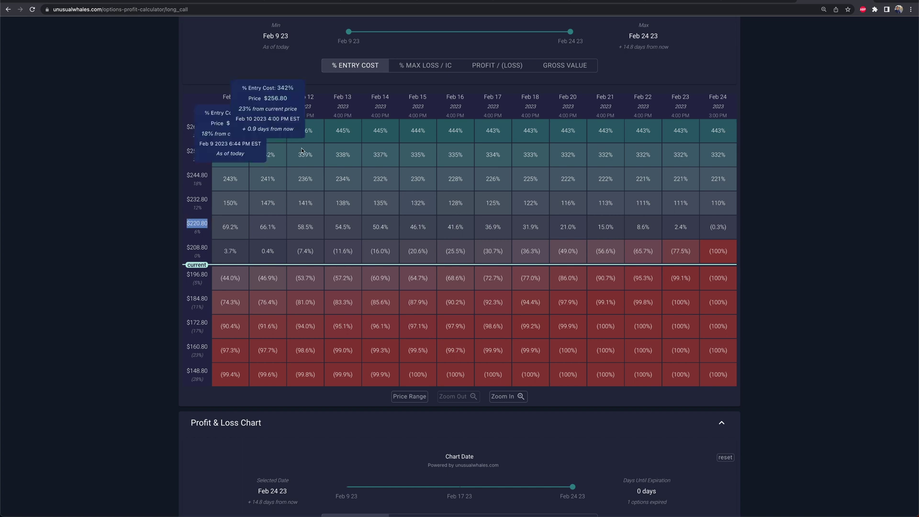
drag(728, 227, 709, 229)
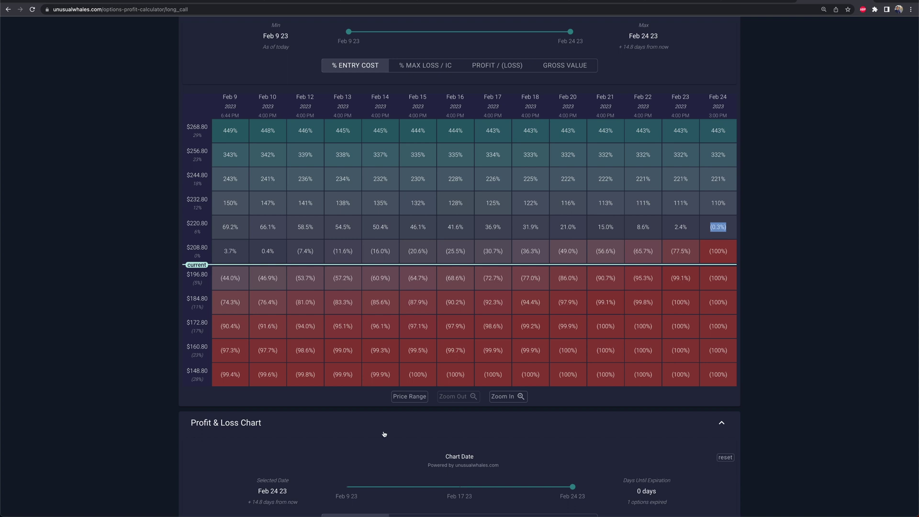
scroll(383, 434, up, 1)
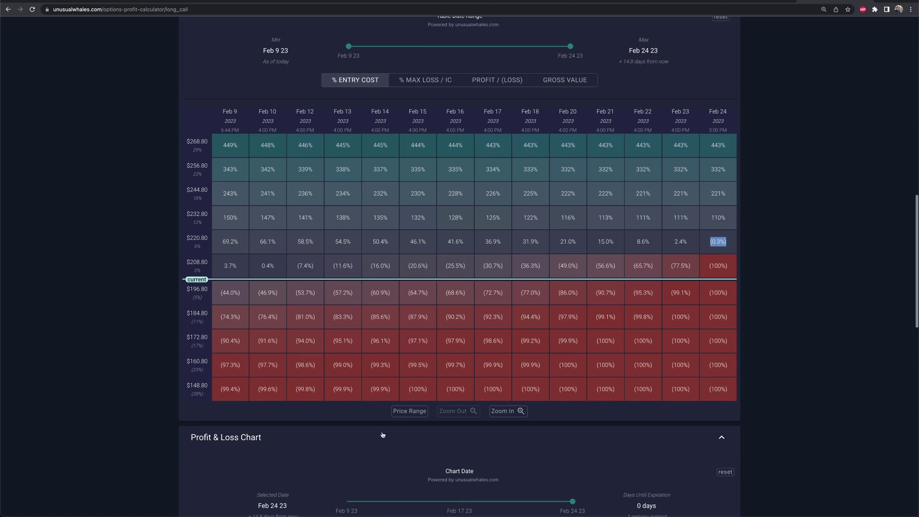
click(507, 82)
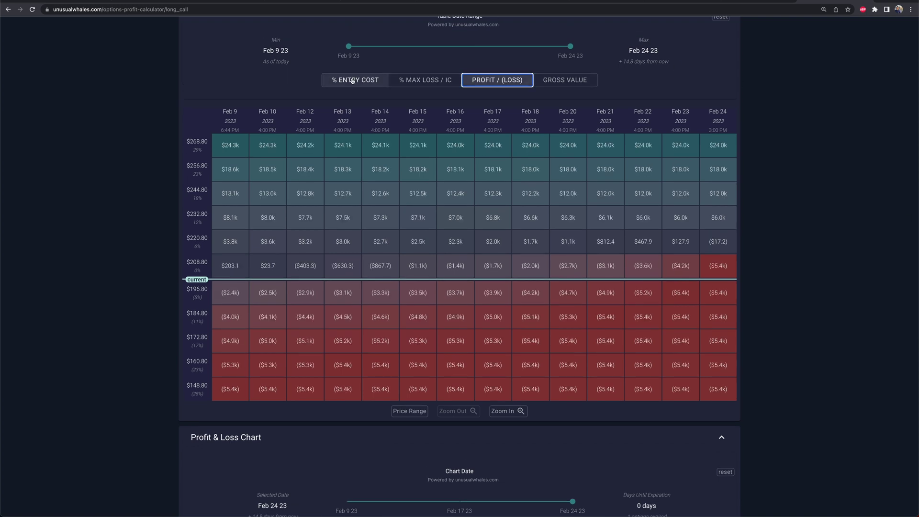
Step: Compare the % Entry Cost and % Max Loss views, then show dollar Profit / (Loss)
click(379, 80)
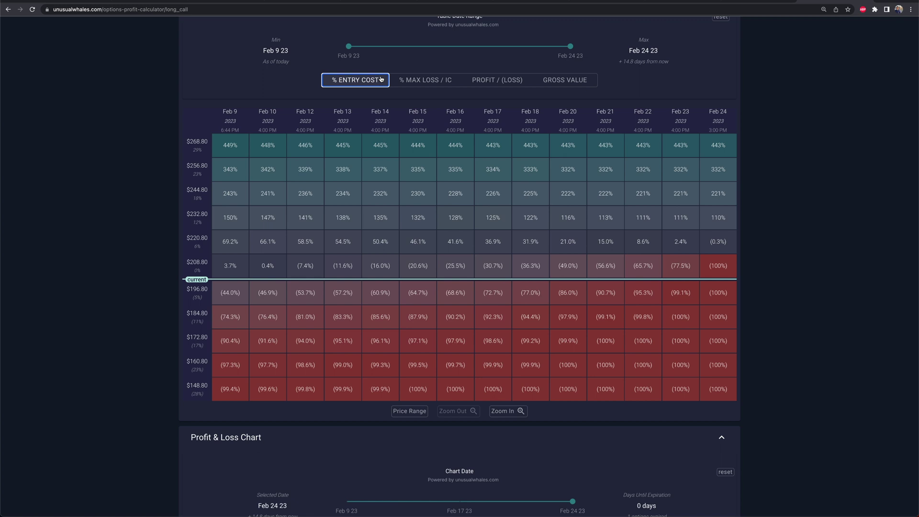
click(425, 80)
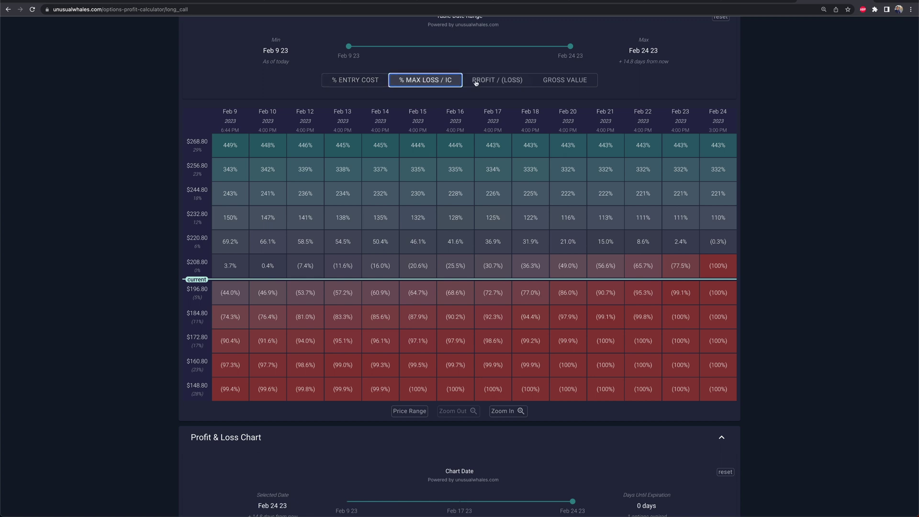
click(491, 80)
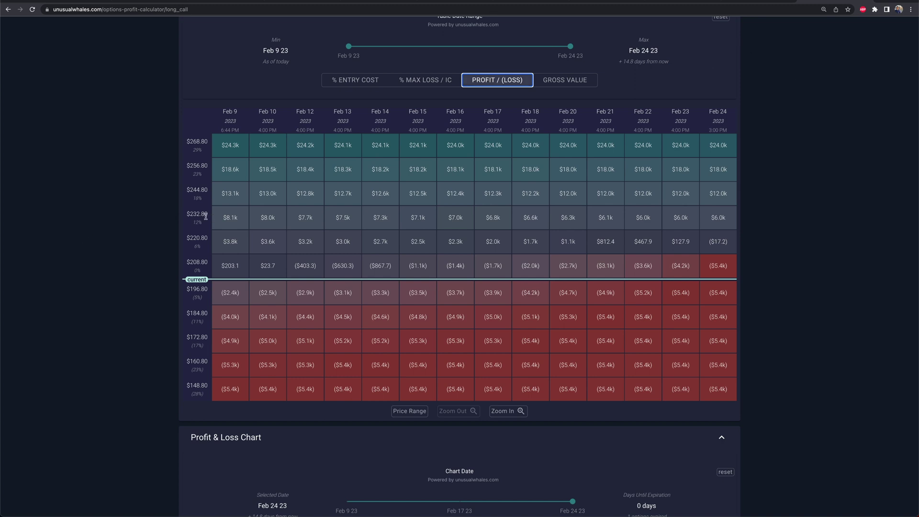
Step: Mark the $6.0k and $7.1k profits at $232.80, then switch to gross position value
double_click(724, 219)
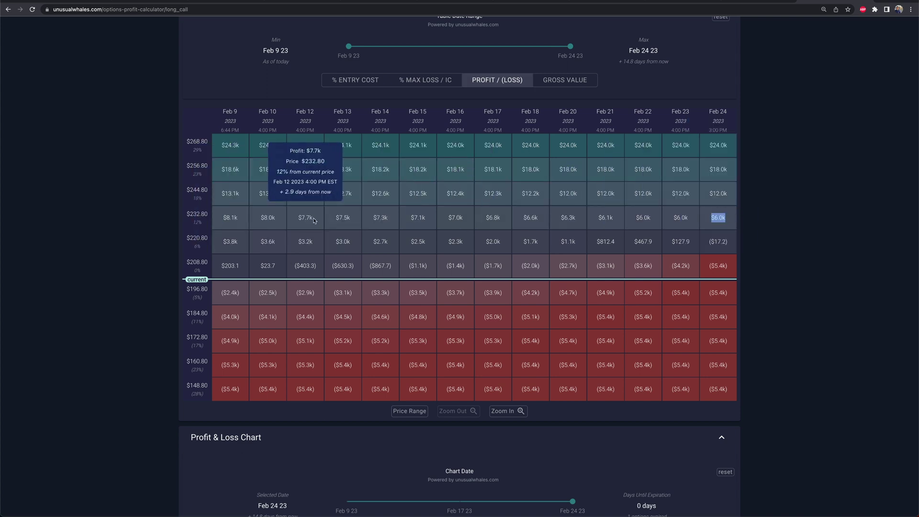
double_click(418, 220)
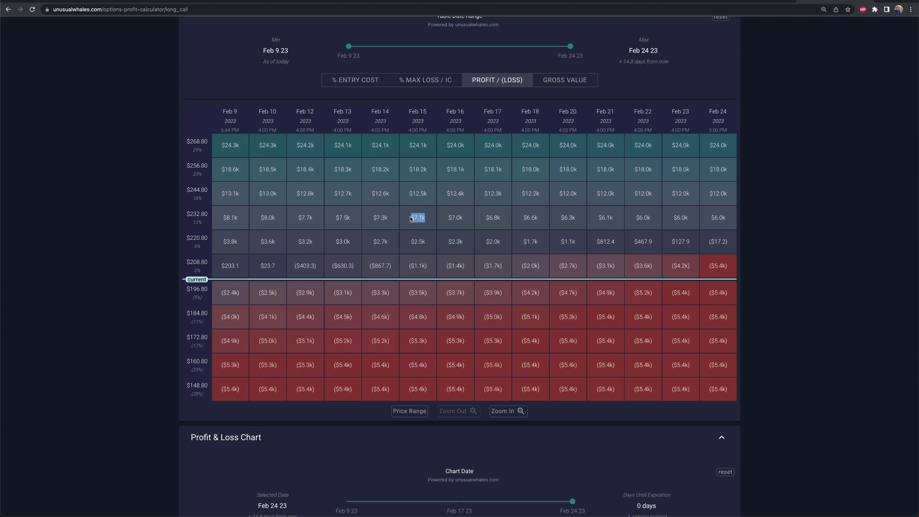
click(578, 79)
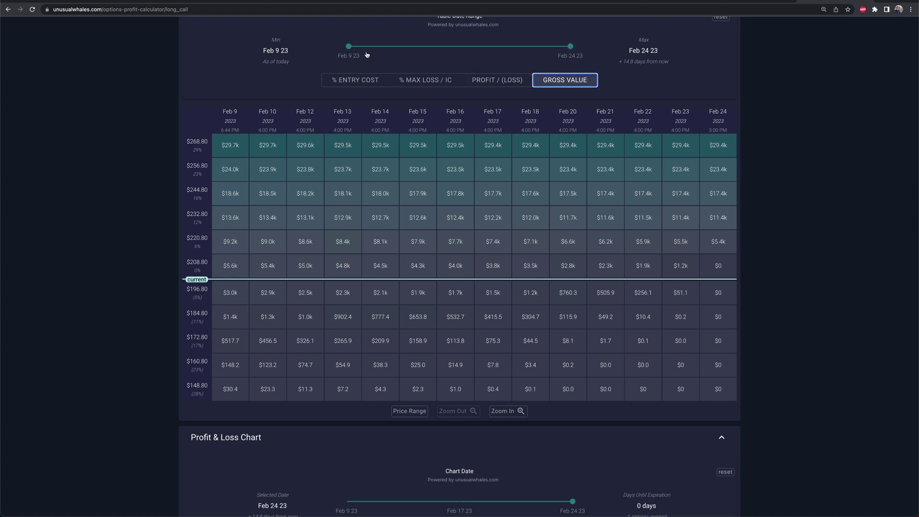
Step: Nudge the Table Date Range slider and move down to the Feb 24 chart's $220.83 breakeven
scroll(447, 53, up, 2)
mouse_move(349, 107)
mouse_down()
mouse_move(449, 115)
mouse_move(348, 107)
mouse_up()
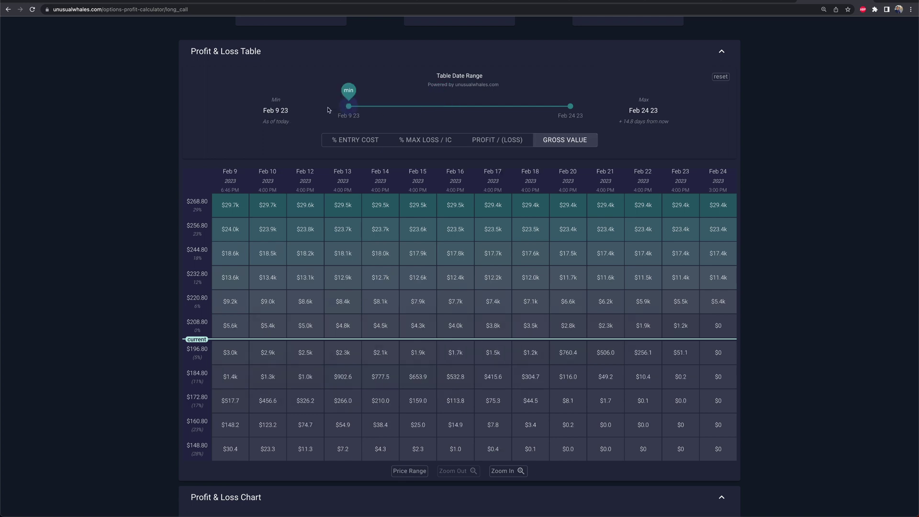
scroll(761, 147, down, 1)
scroll(761, 141, up, 2)
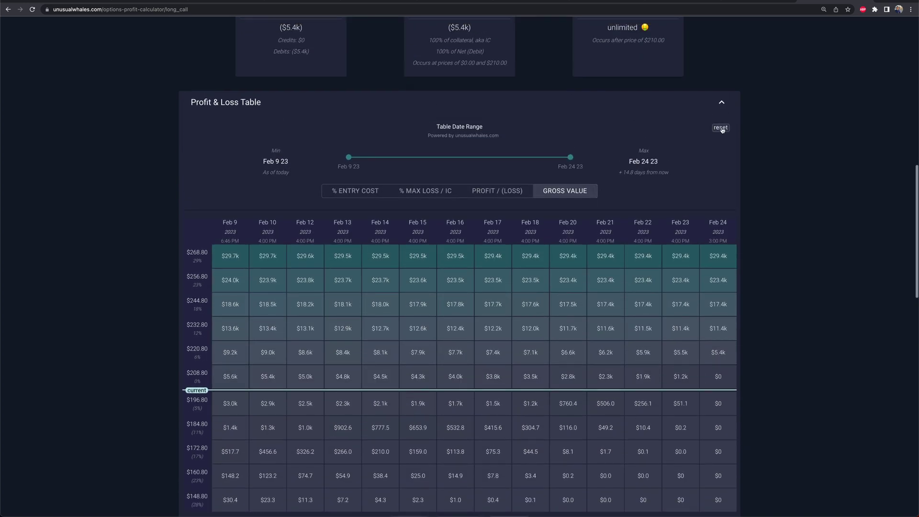
scroll(760, 142, down, 6)
scroll(758, 145, down, 3)
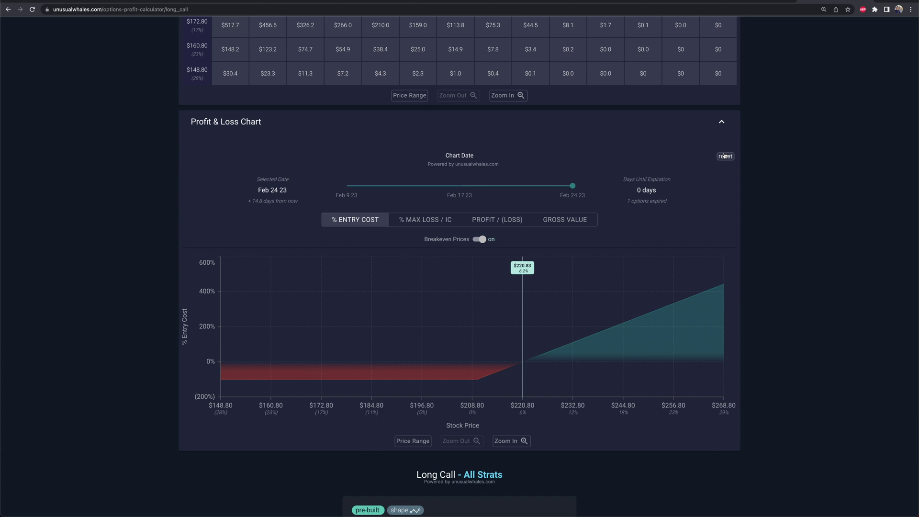
Step: Set the chart date to Feb 17 and plot the chart as dollar PROFIT / (LOSS)
scroll(830, 144, down, 1)
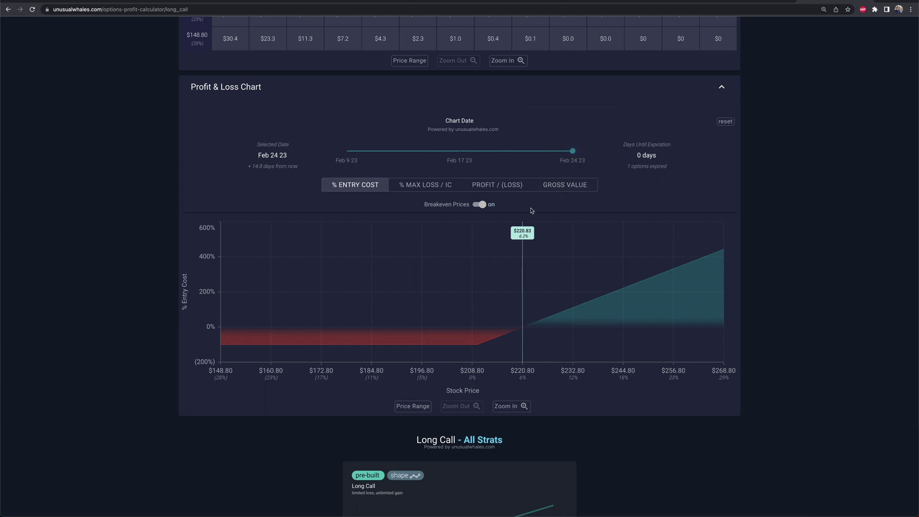
triple_click(572, 162)
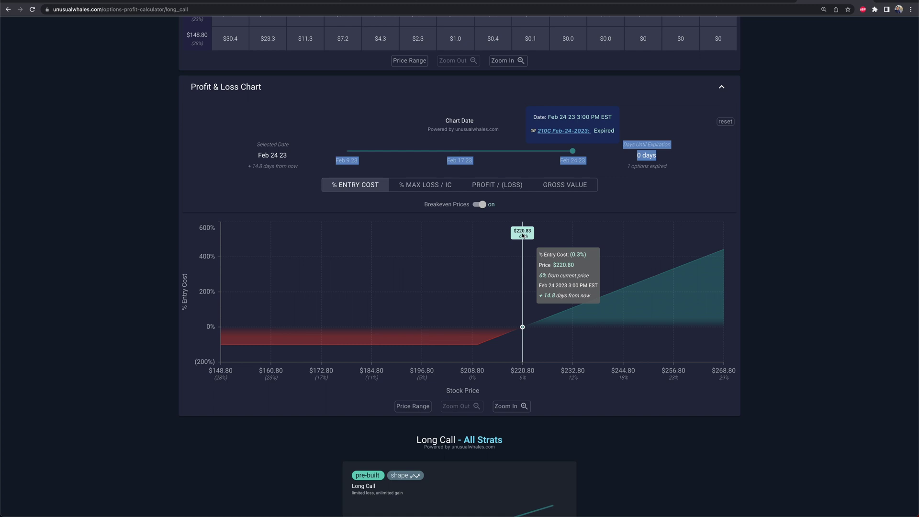
mouse_move(572, 151)
mouse_down()
mouse_move(425, 152)
mouse_move(461, 153)
mouse_up()
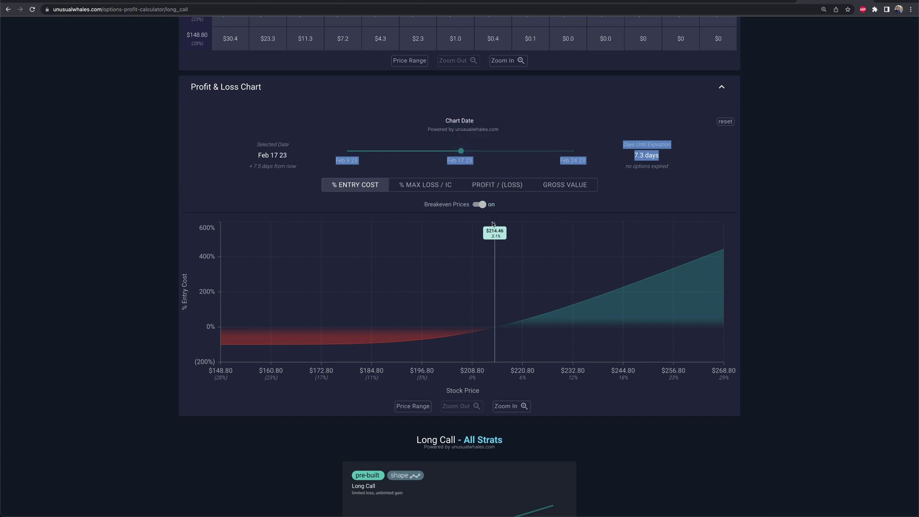
mouse_move(497, 236)
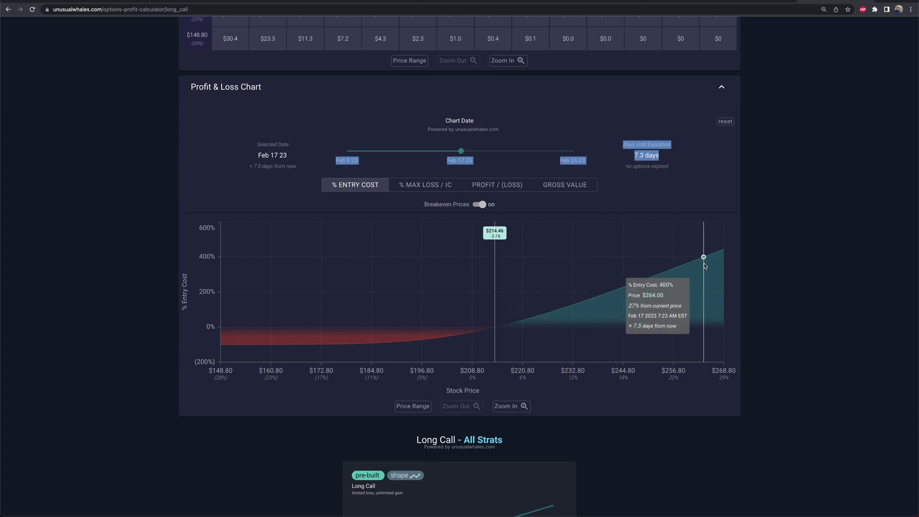
click(502, 186)
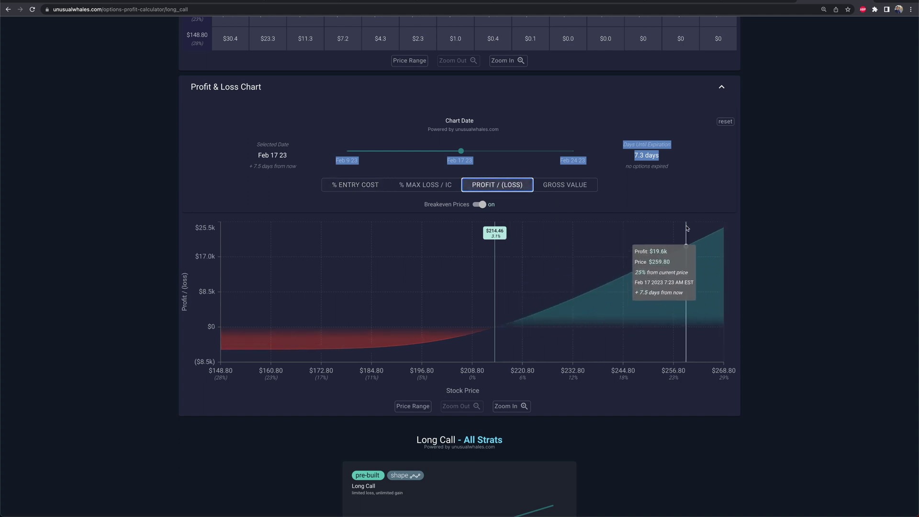
Step: Move the chart date forward to the Feb 24 expiration, keeping the $220.83 breakeven
scroll(686, 228, down, 7)
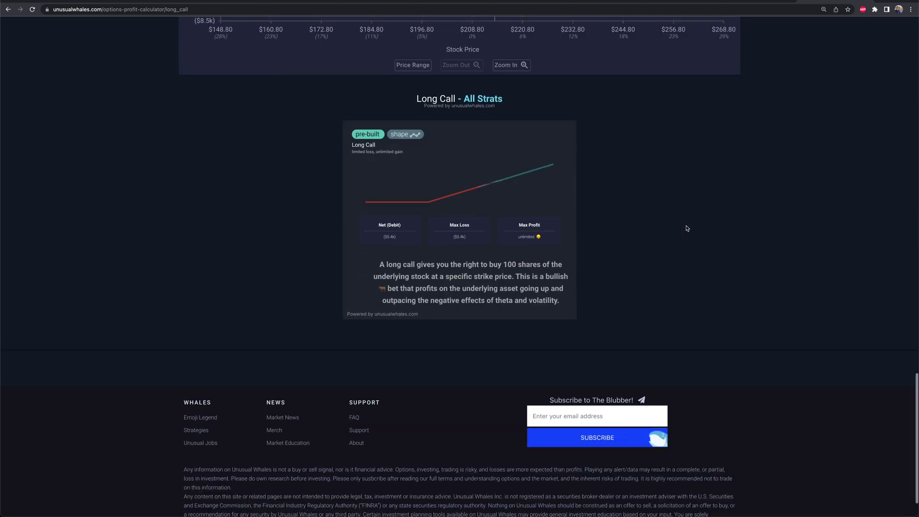
scroll(686, 228, up, 8)
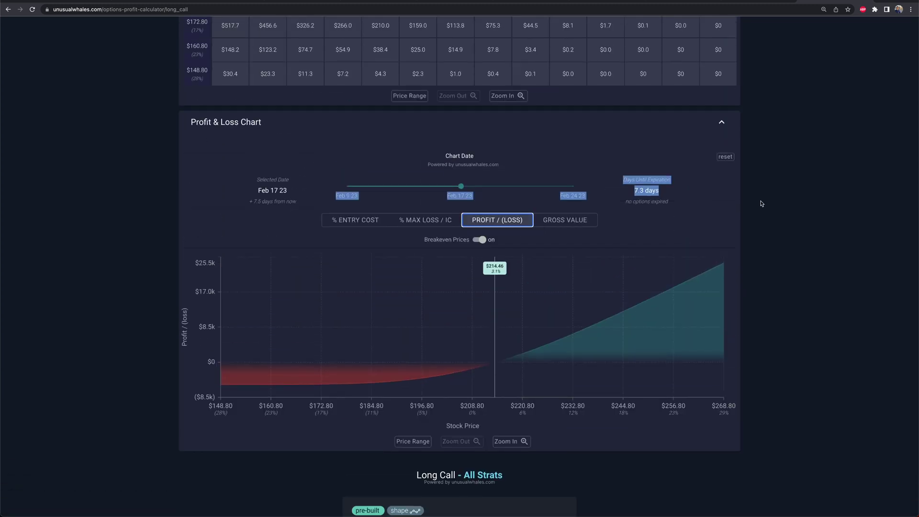
drag(460, 186, 573, 190)
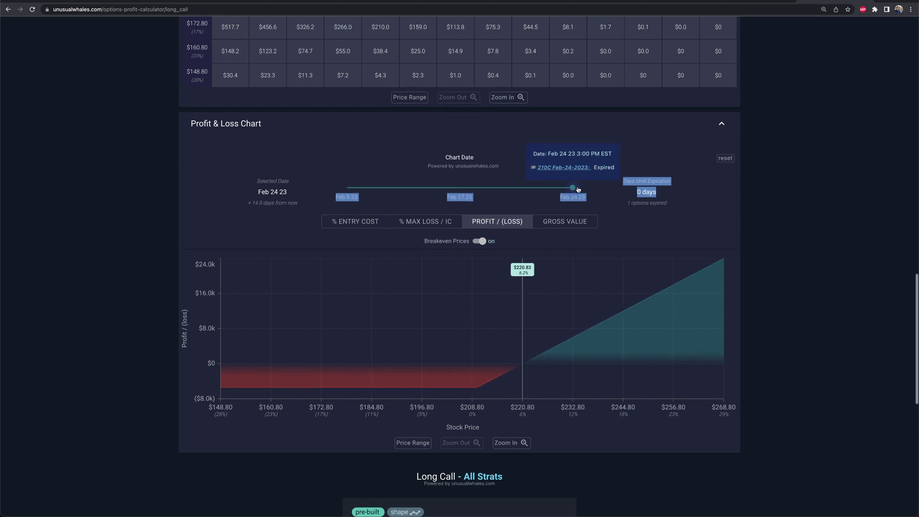
click(812, 187)
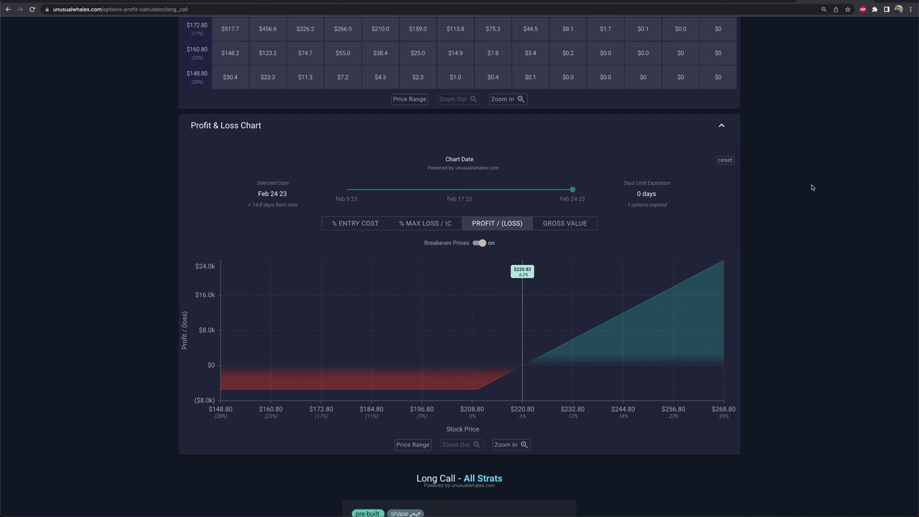
Step: Search for 'aapl' and load AAPL – Apple Inc, quoted at $151.21
scroll(812, 187, up, 20)
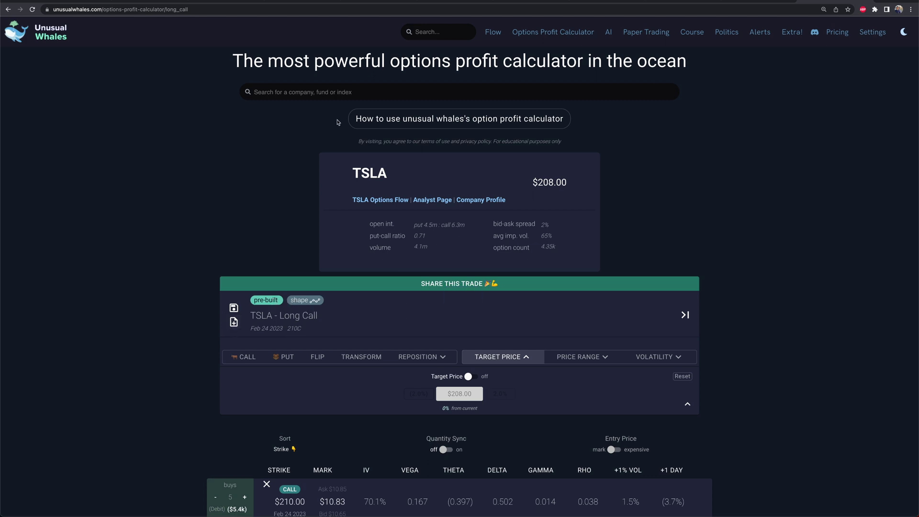
click(348, 92)
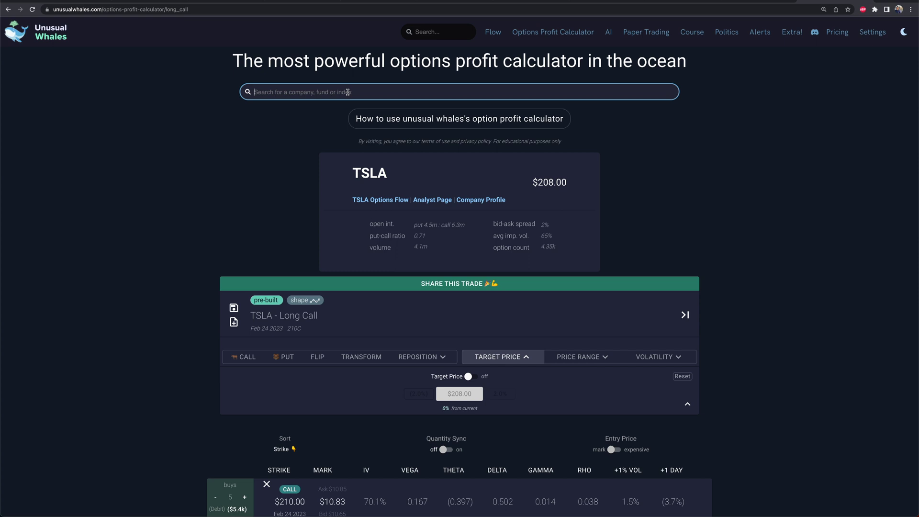
text(AAPL)
key(Return)
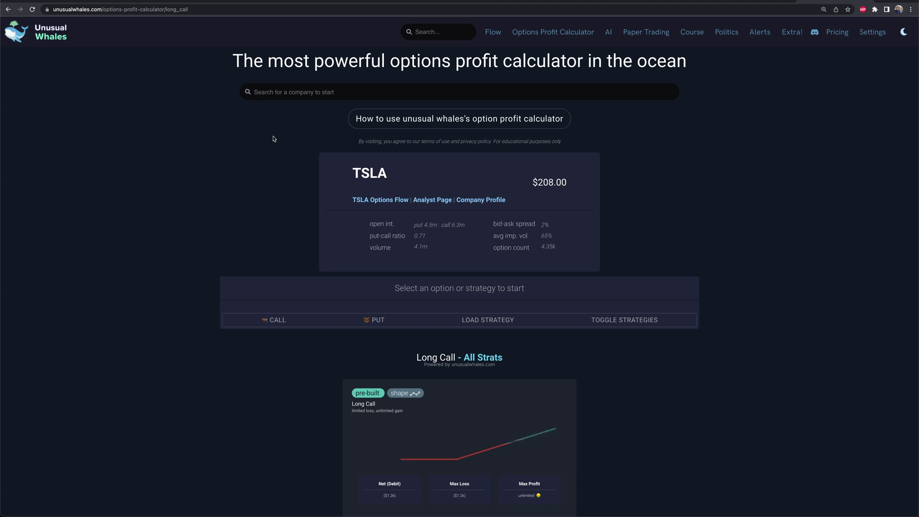
click(275, 95)
text(aapl)
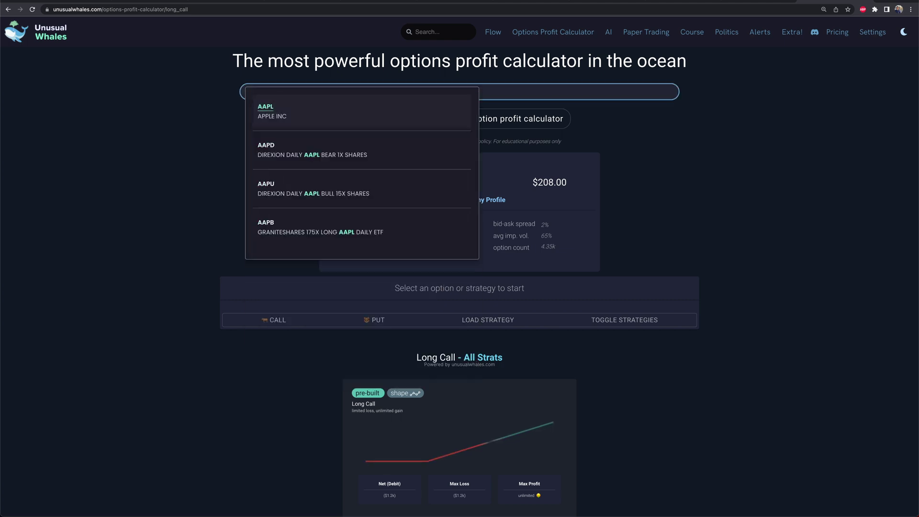
click(269, 108)
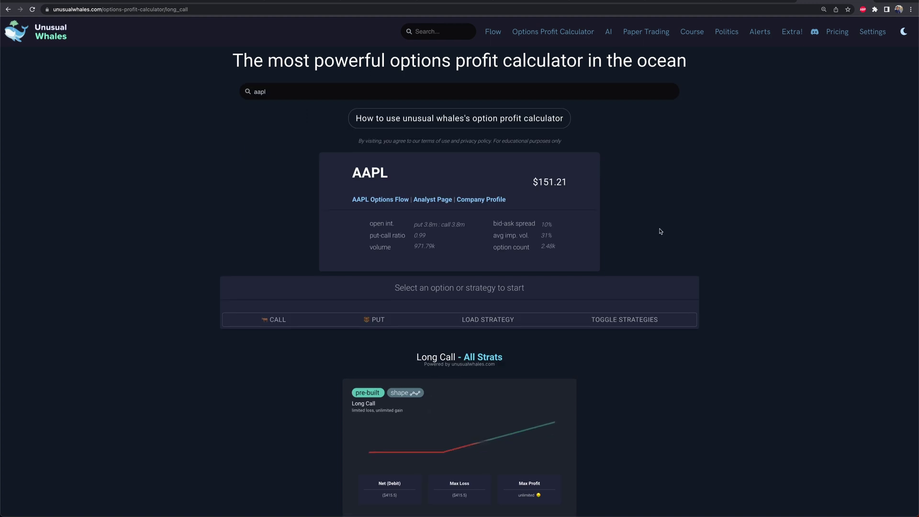
scroll(660, 231, down, 5)
scroll(660, 232, up, 4)
scroll(660, 232, up, 2)
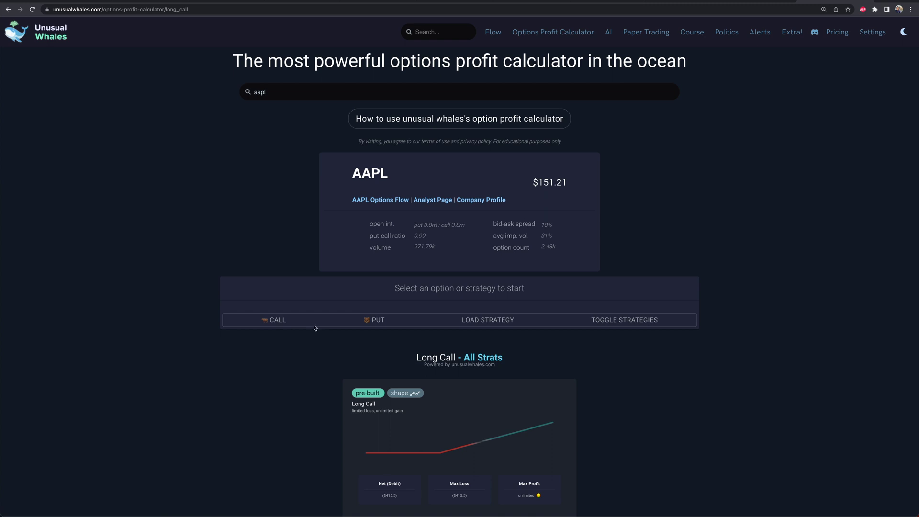
Step: Switch to the prebuilt strategies and load the first one, a short call
click(473, 320)
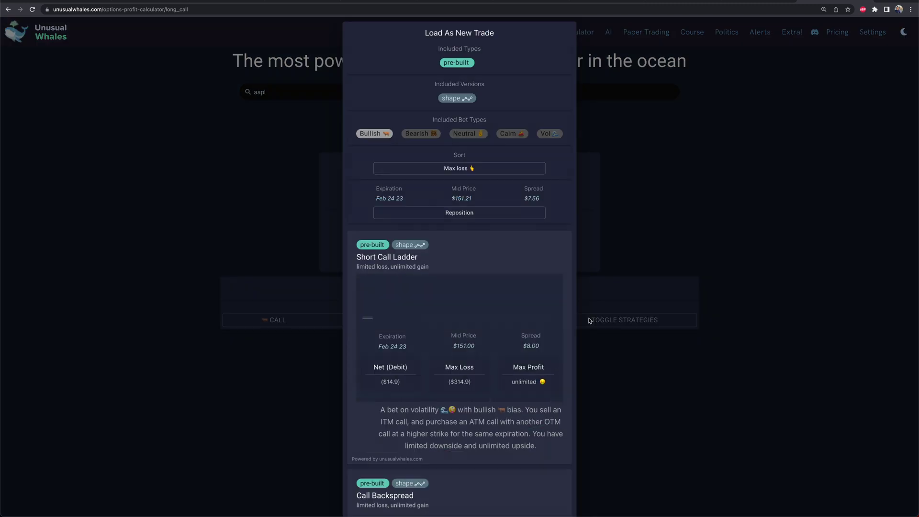
click(613, 322)
click(615, 321)
scroll(746, 271, down, 1)
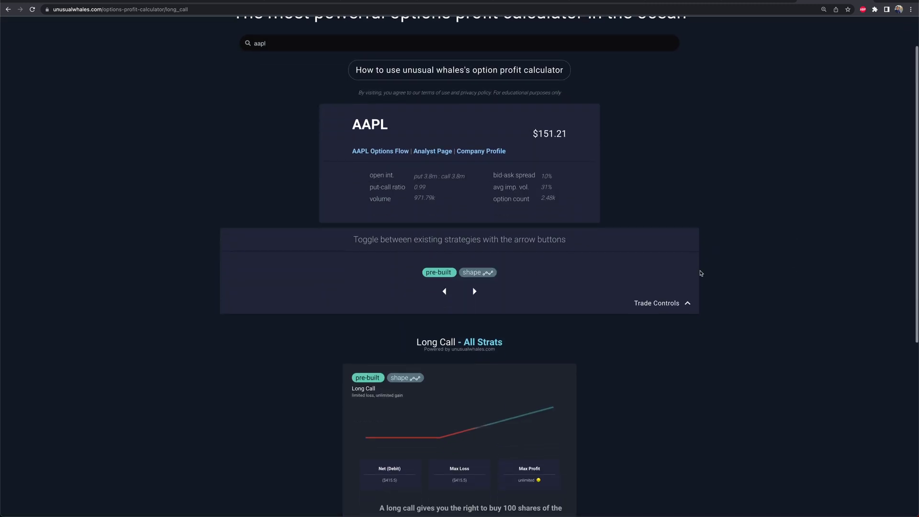
click(473, 293)
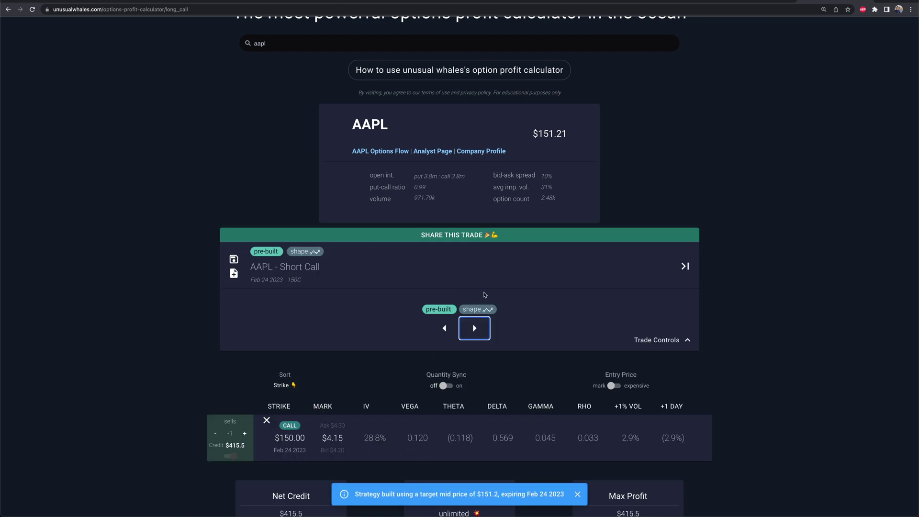
scroll(514, 282, down, 2)
scroll(514, 282, down, 1)
scroll(514, 279, down, 1)
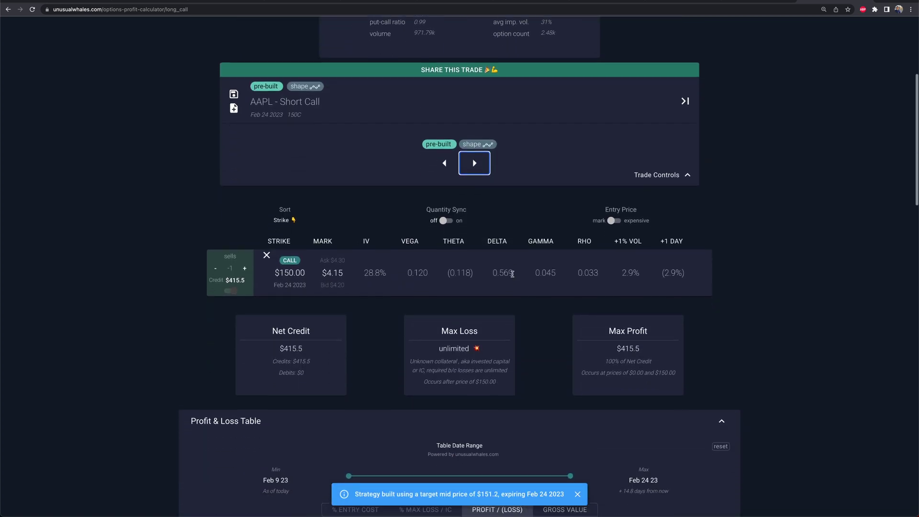
scroll(510, 230, up, 1)
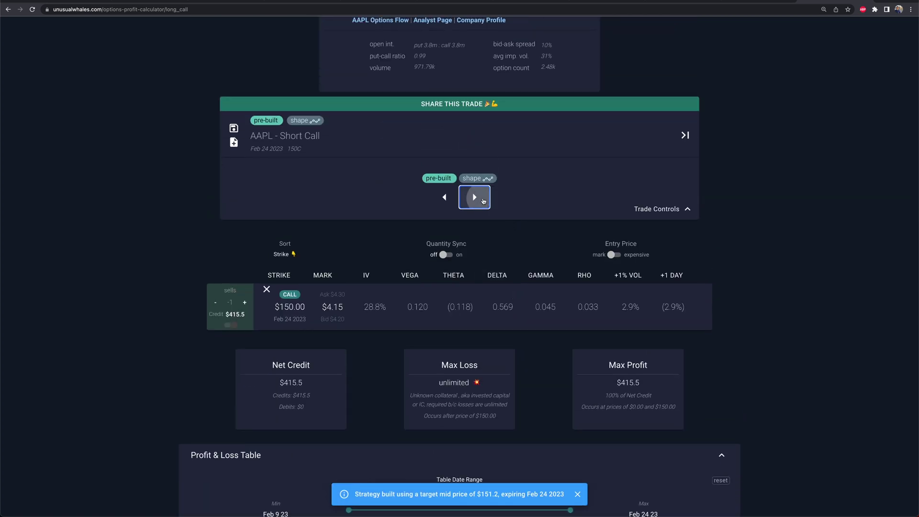
Step: Cycle past put and spread strategies to the AAPL 147P/155C Feb 24 strangle, $420.1 debit
click(478, 199)
click(480, 200)
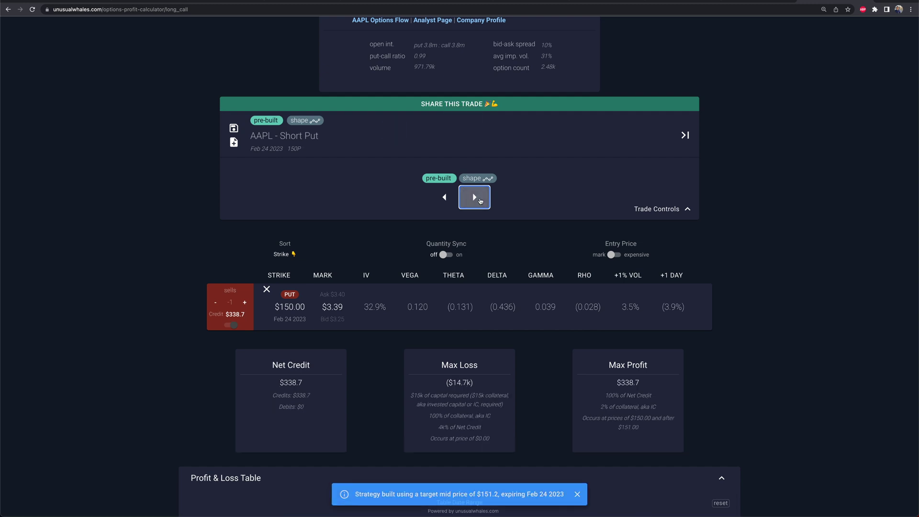
click(477, 201)
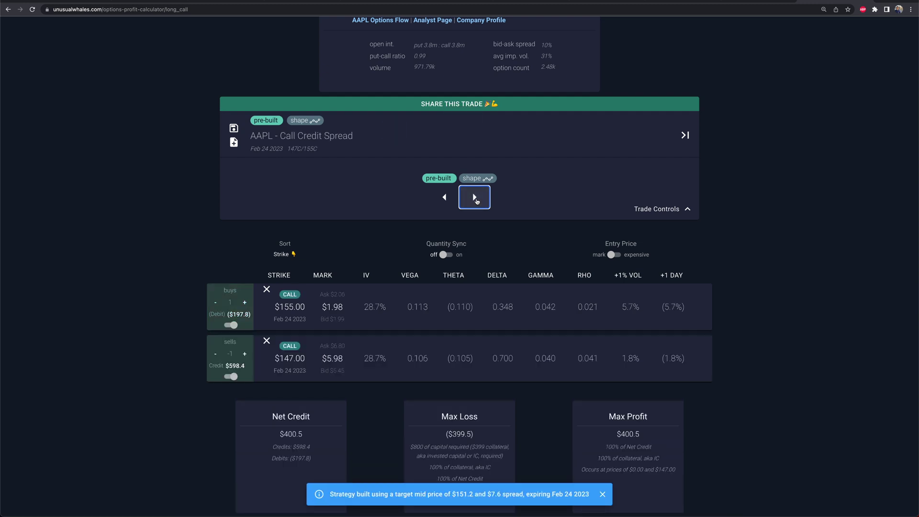
click(476, 201)
click(476, 200)
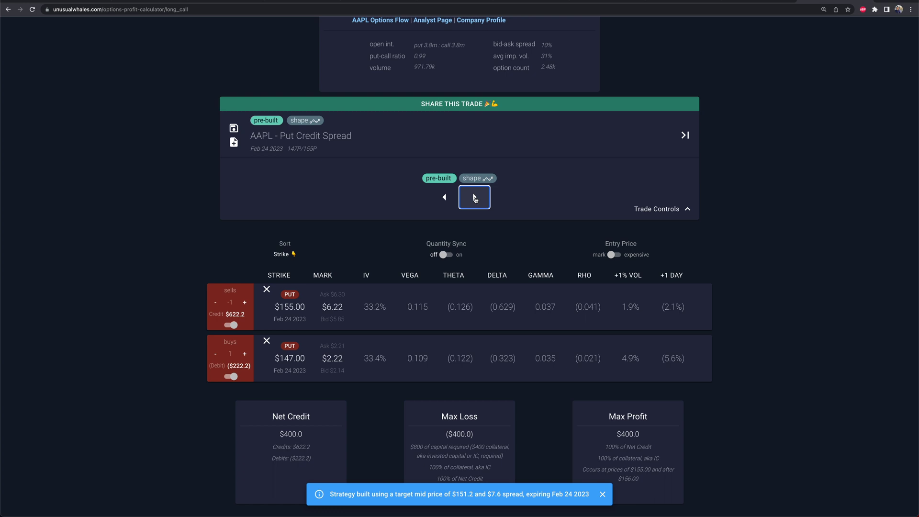
click(476, 199)
click(474, 197)
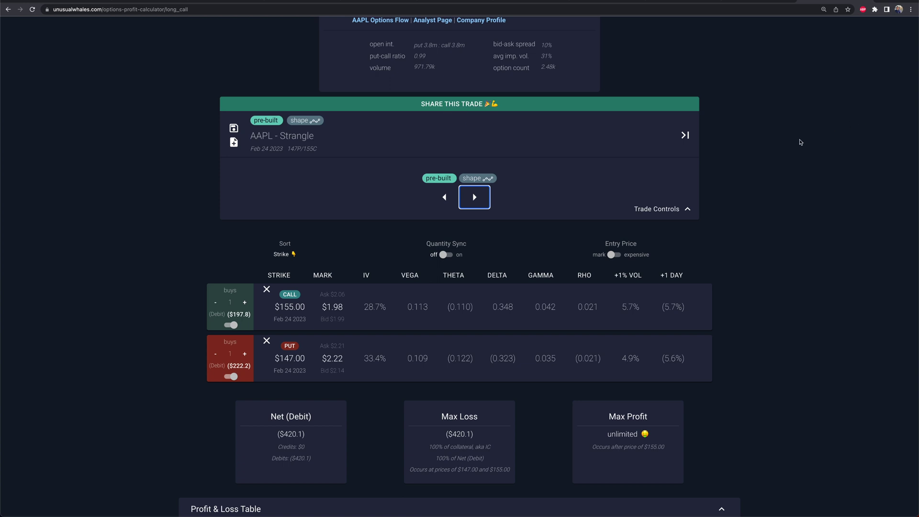
scroll(799, 141, down, 1)
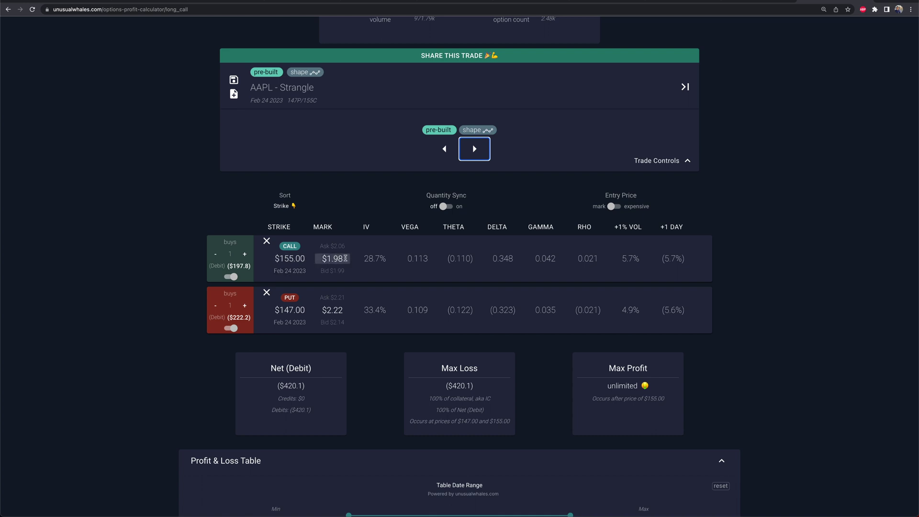
click(322, 259)
click(342, 310)
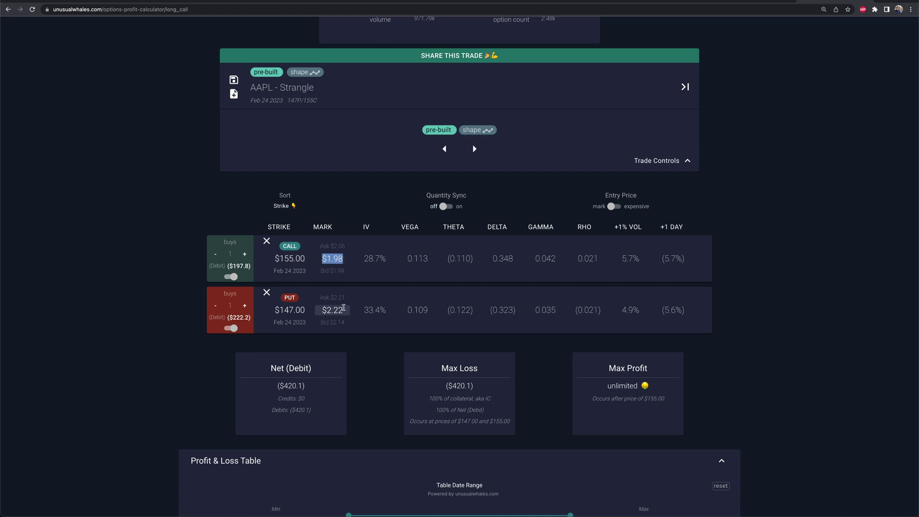
click(344, 258)
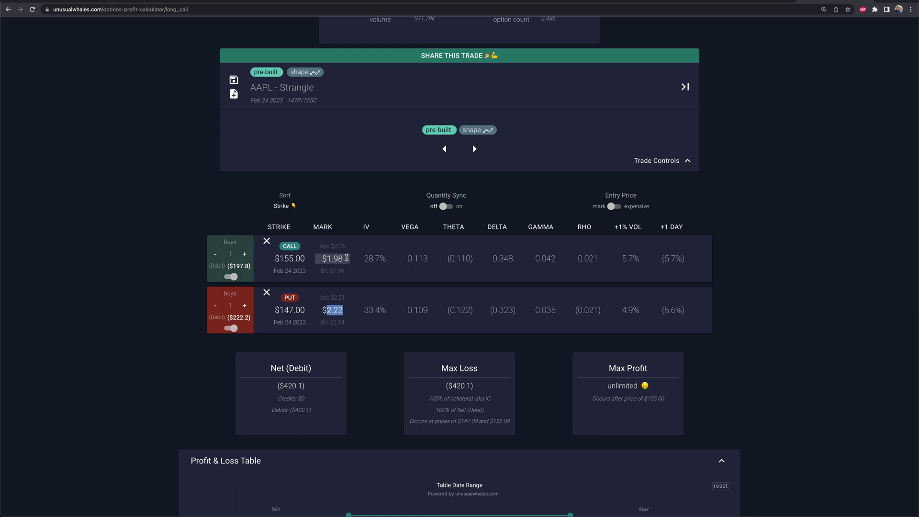
drag(343, 258, 327, 259)
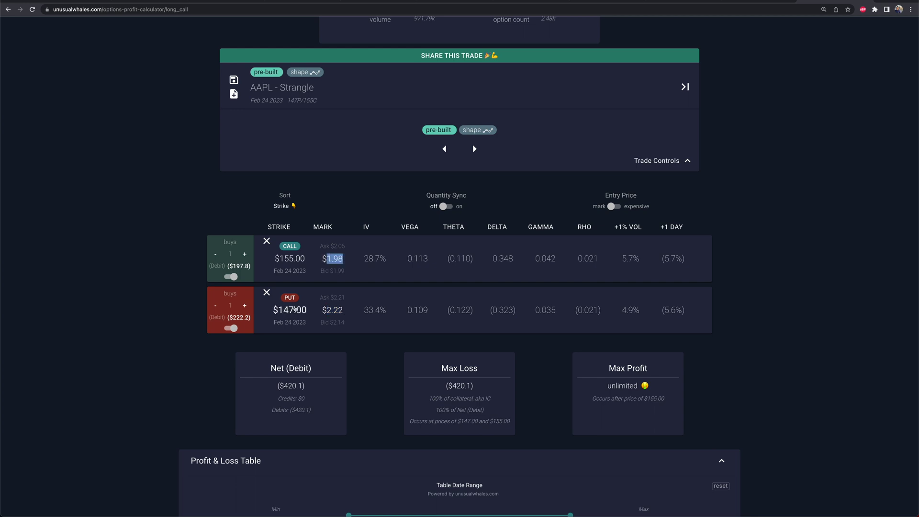
click(295, 310)
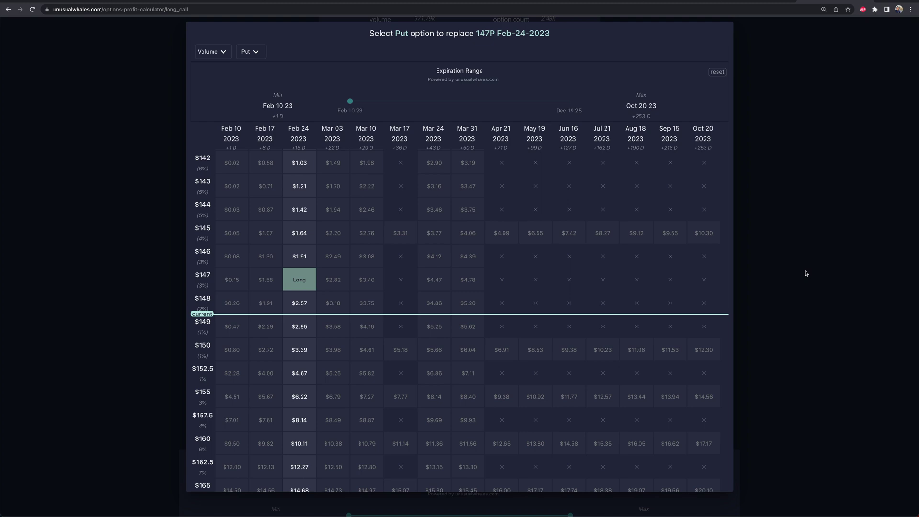
click(801, 85)
scroll(797, 199, down, 7)
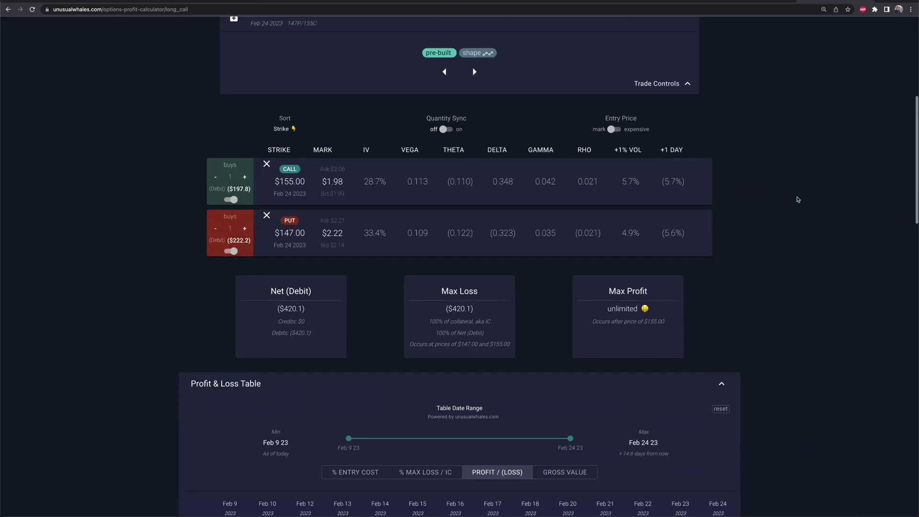
scroll(797, 199, down, 1)
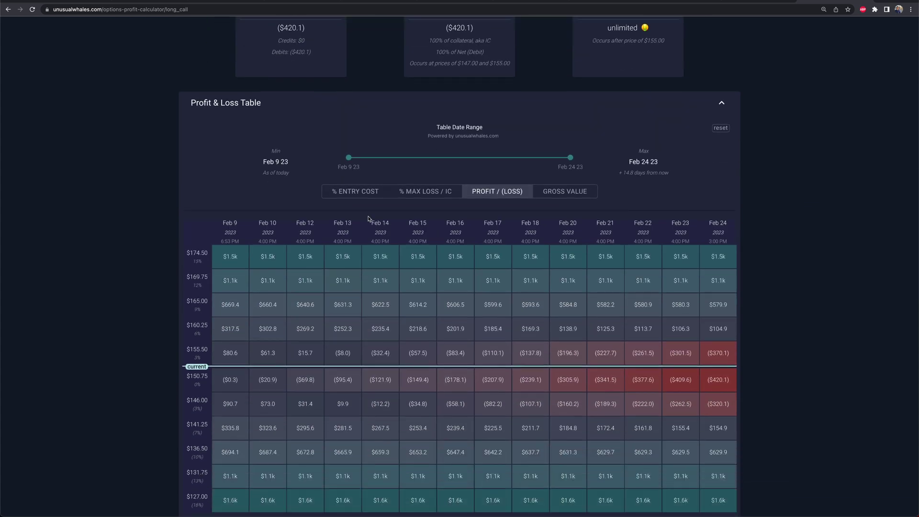
scroll(838, 252, down, 3)
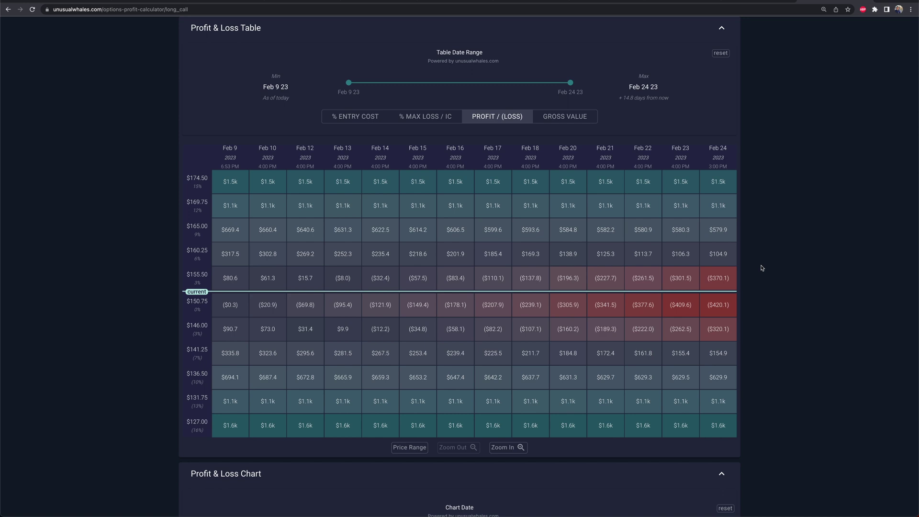
mouse_move(732, 284)
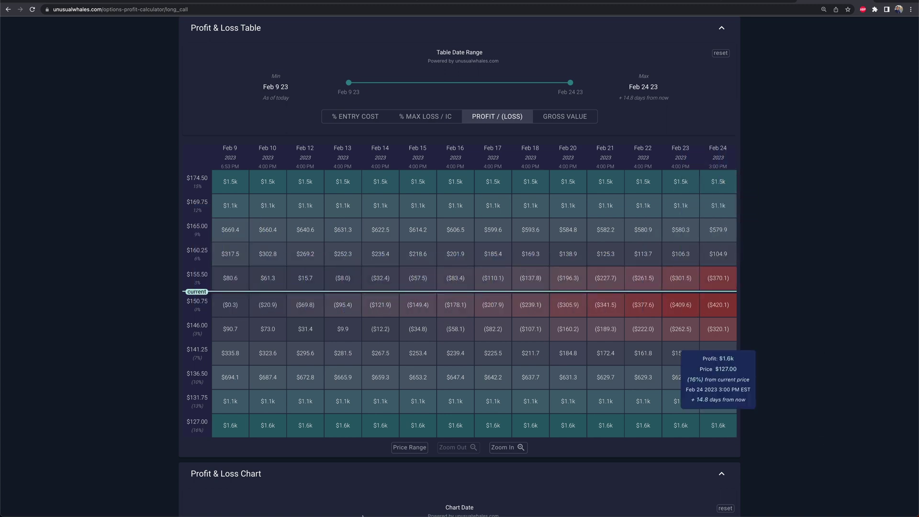
drag(201, 422, 178, 423)
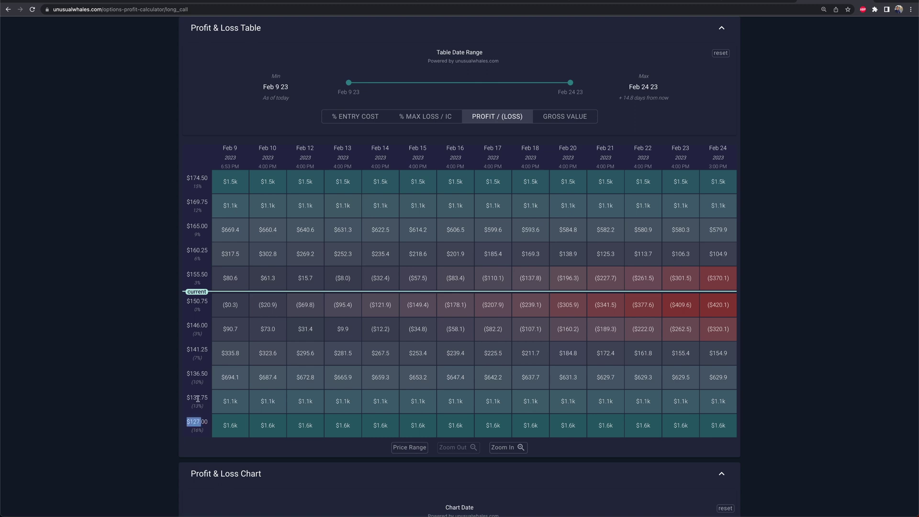
scroll(197, 398, down, 7)
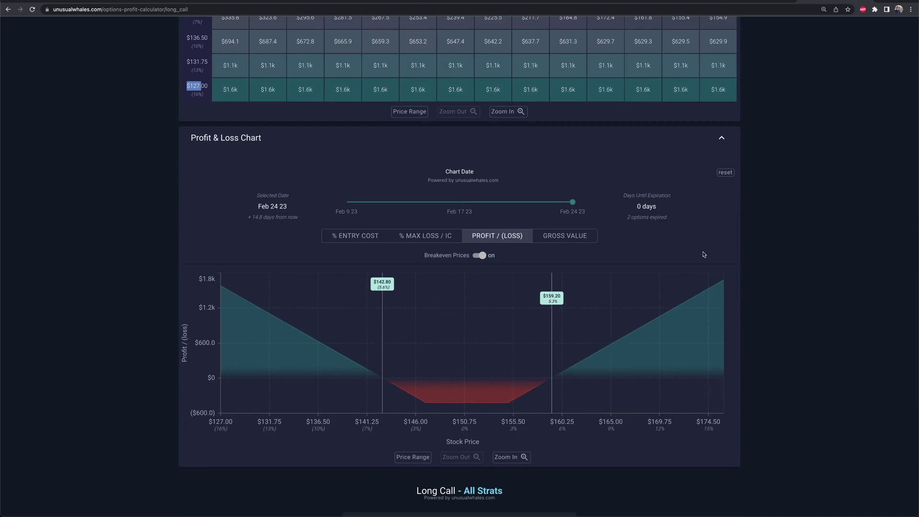
scroll(779, 252, down, 1)
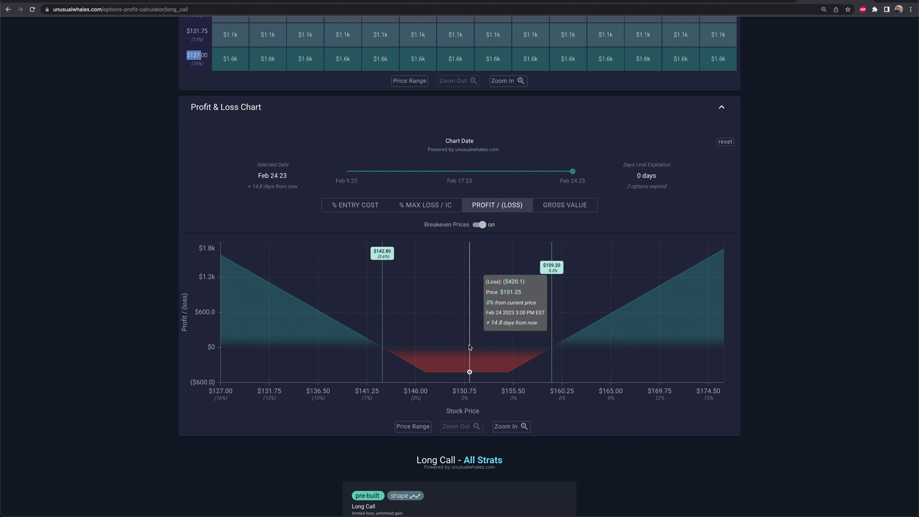
scroll(769, 285, down, 2)
scroll(768, 286, up, 12)
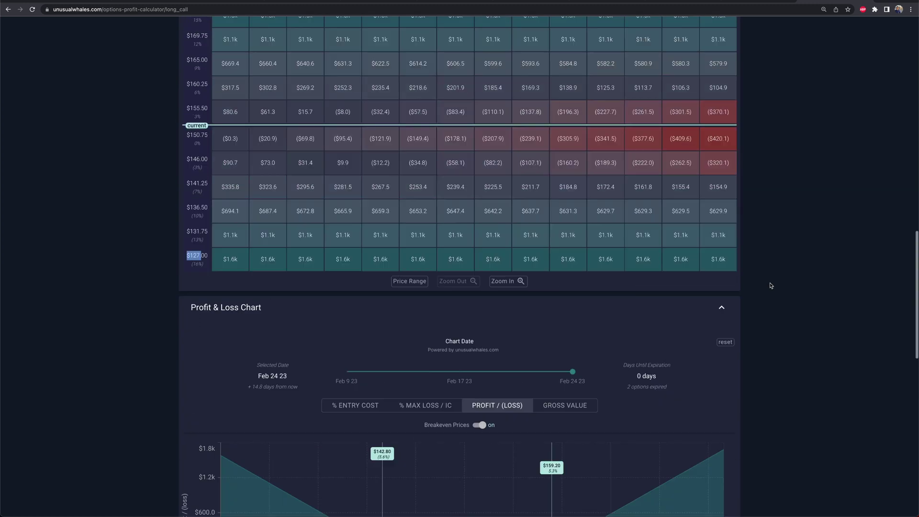
scroll(770, 286, up, 5)
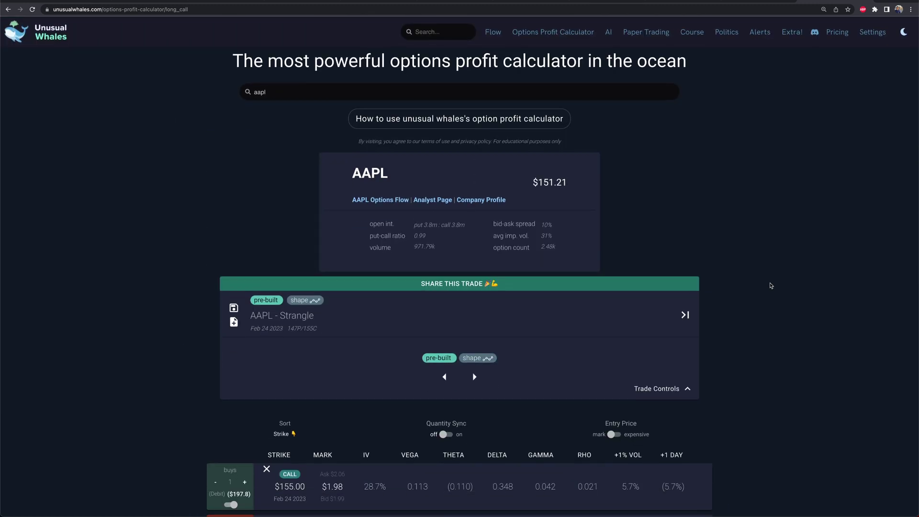